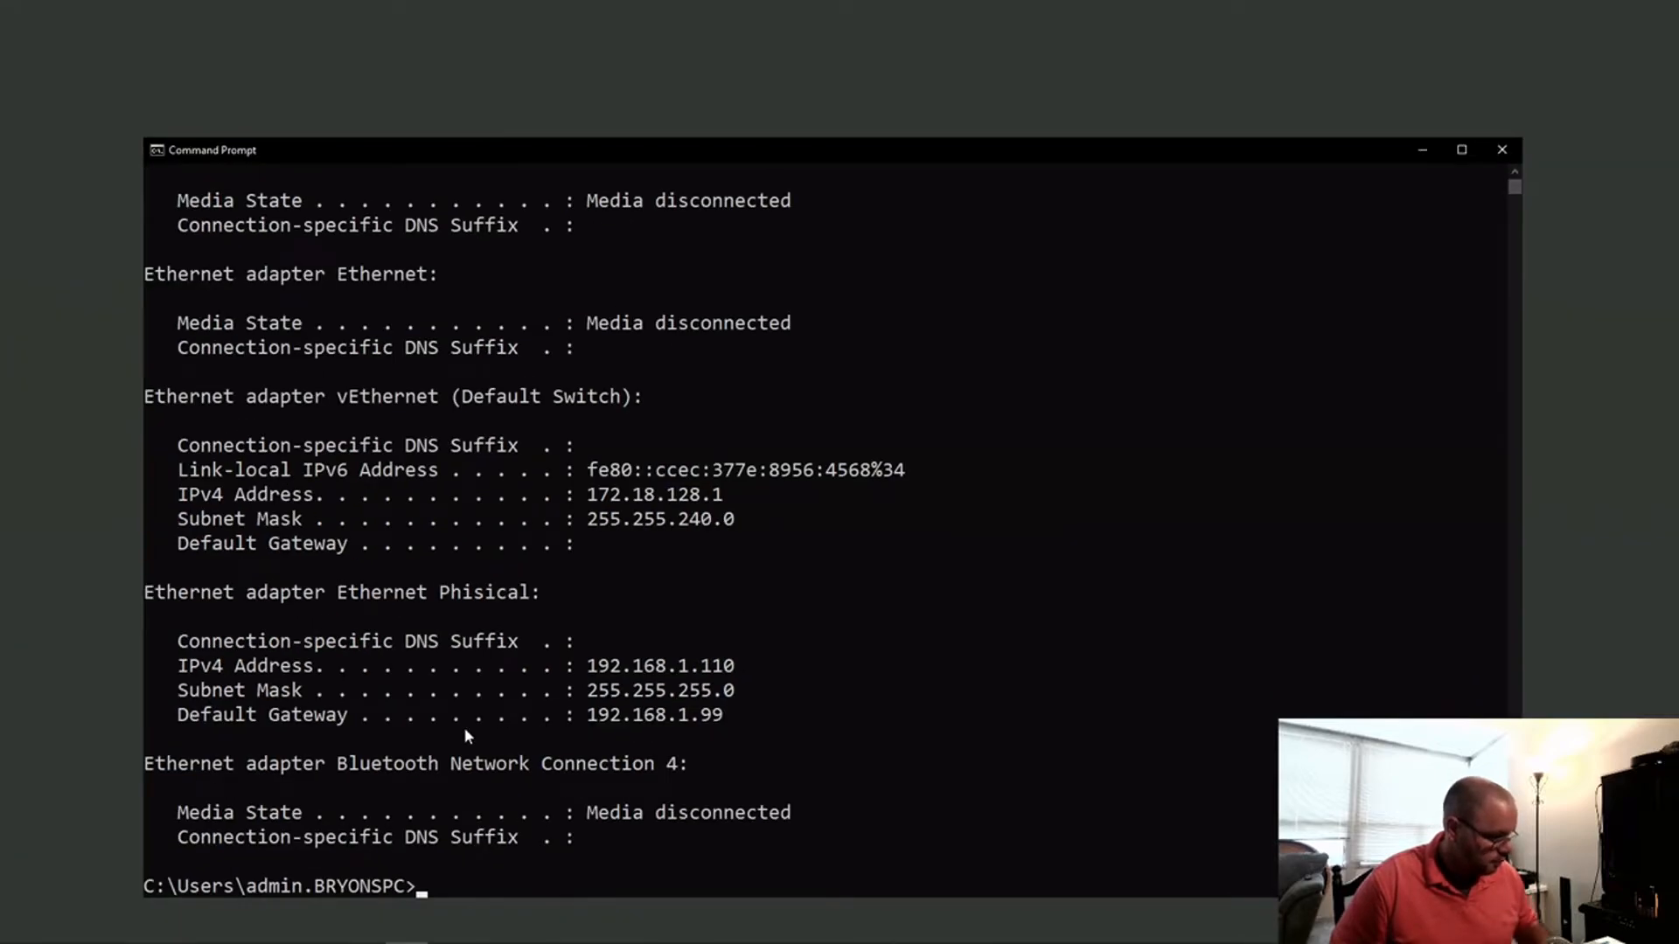
- Read the physical Ethernet adapter's default gateway in the ipconfig output, and open that address, 192.168.1.99, in Microsoft Edge
mouse_move(410, 738)
left_mouse_down()
mouse_move(841, 710)
mouse_move(644, 597)
mouse_move(286, 606)
mouse_move(131, 693)
mouse_move(454, 758)
left_mouse_up()
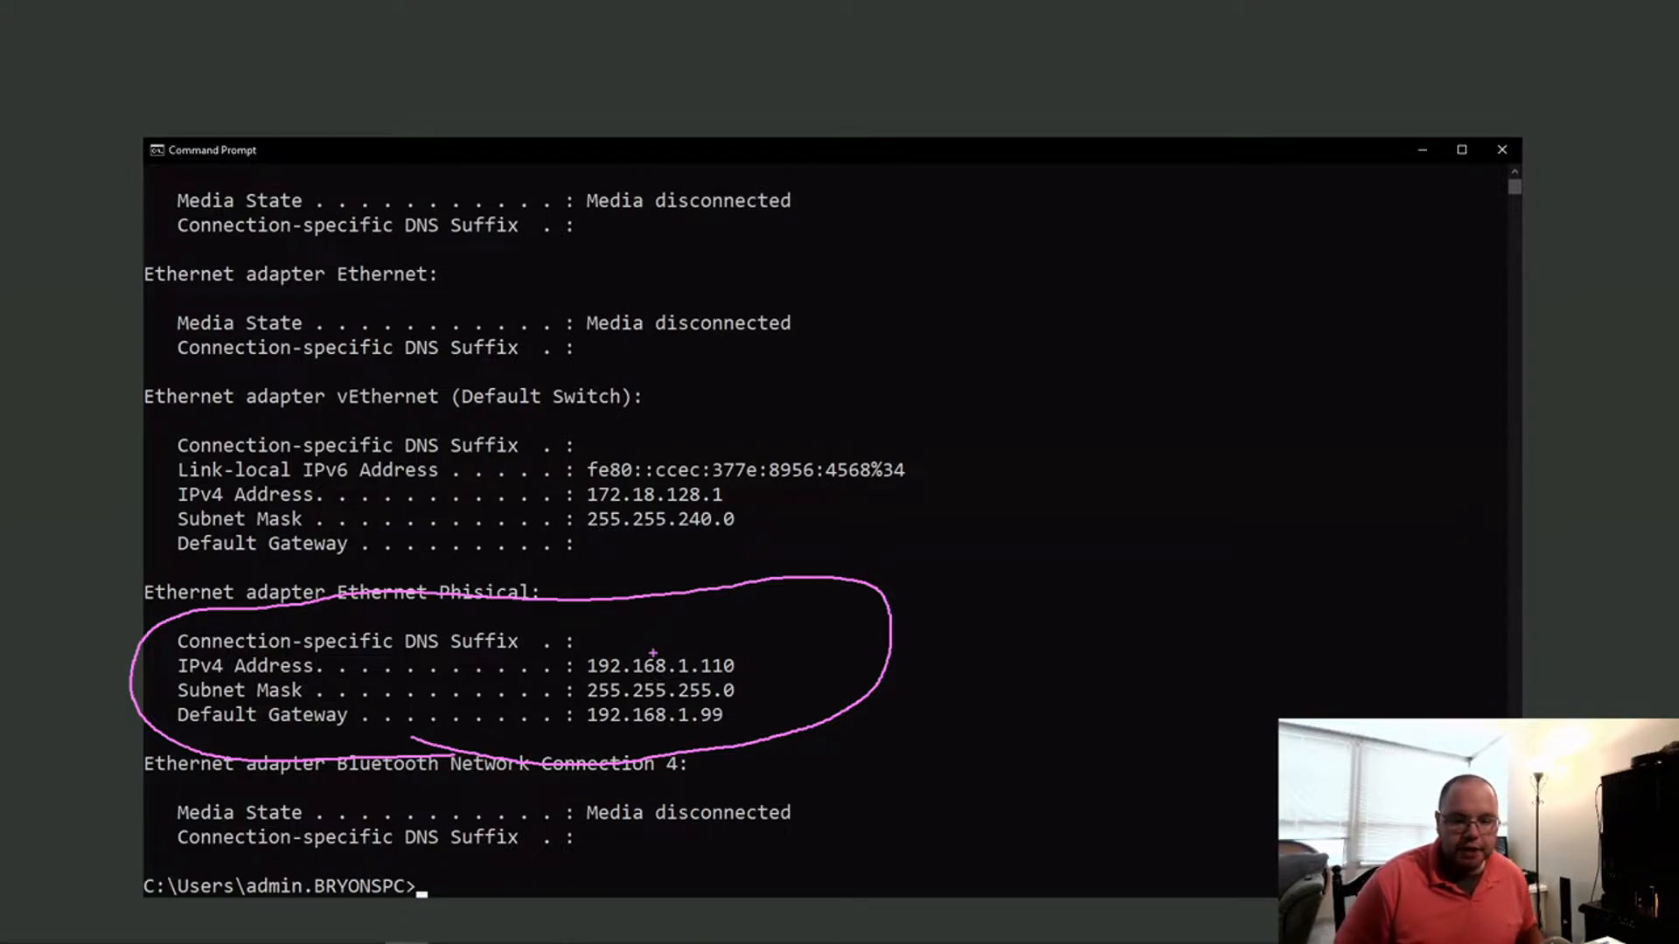
key("Escape")
mouse_move(21, 935)
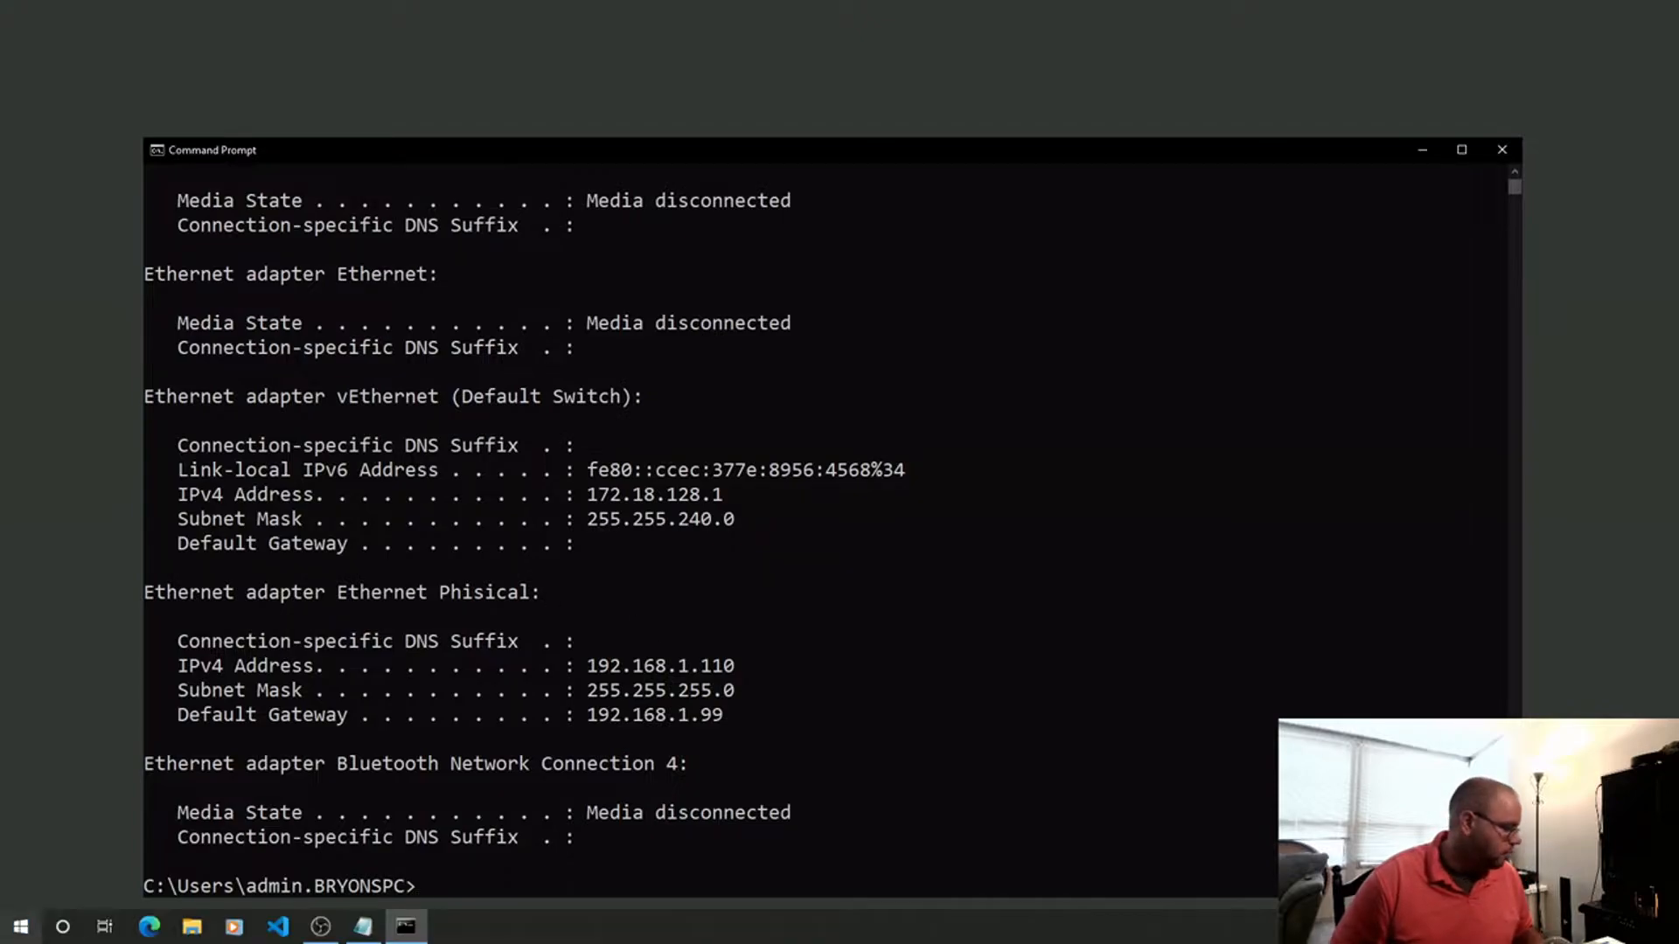
left_click(158, 920)
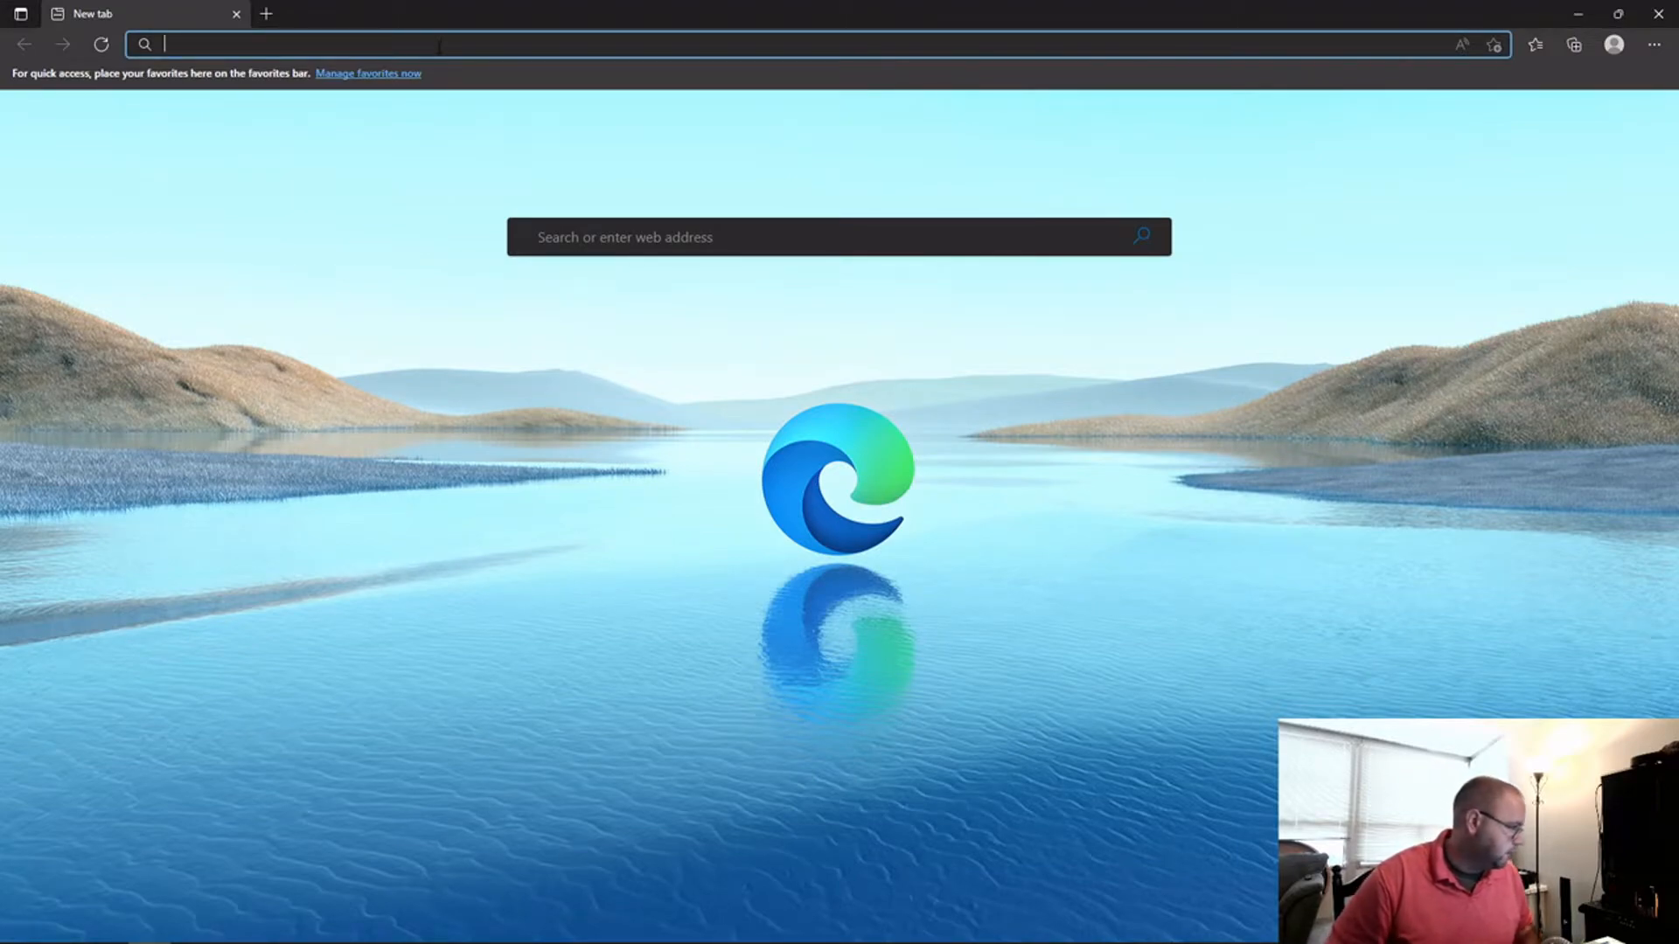
type("192")
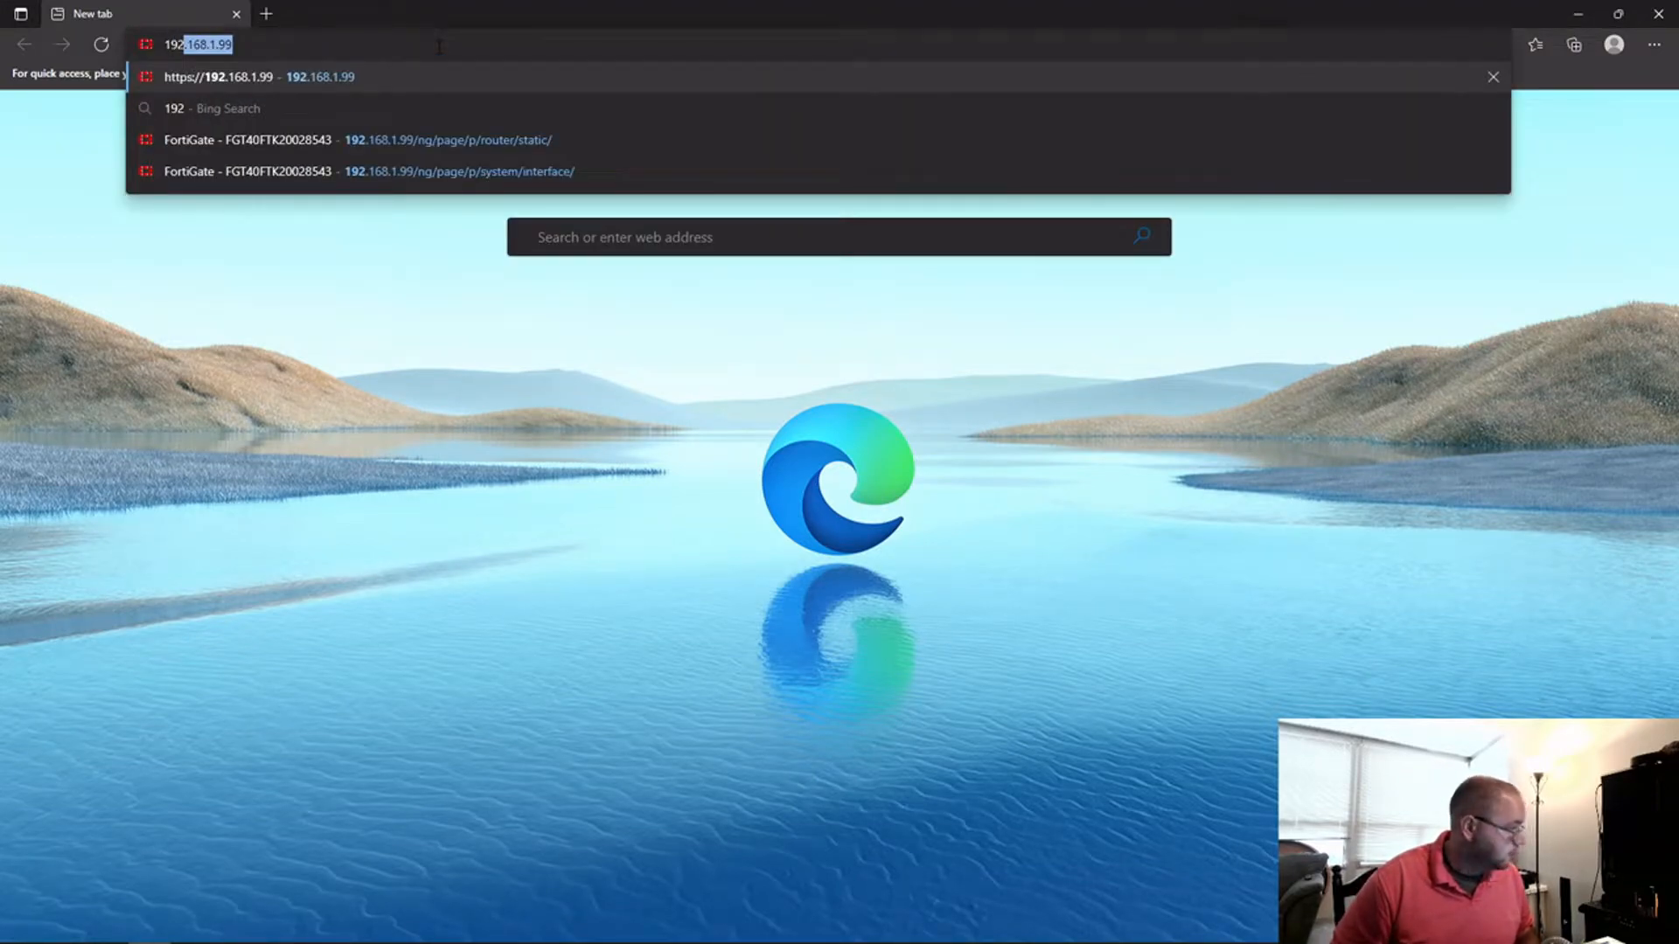
key("Return")
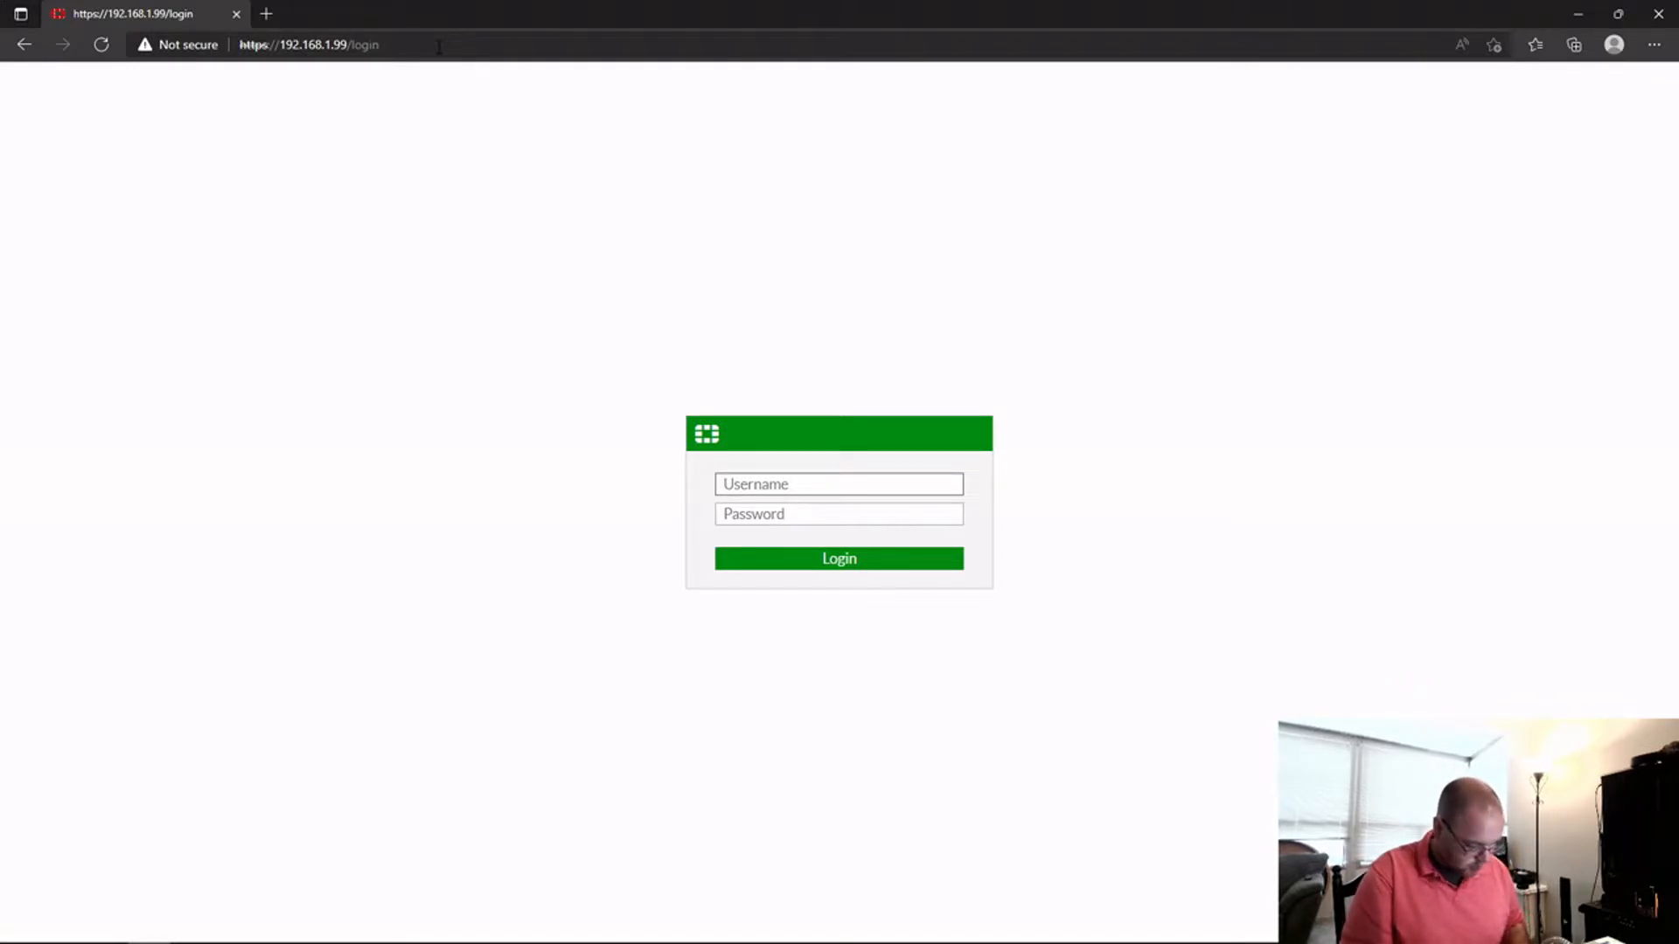
- Log in to the FortiGate as admin with a blank password
type("a")
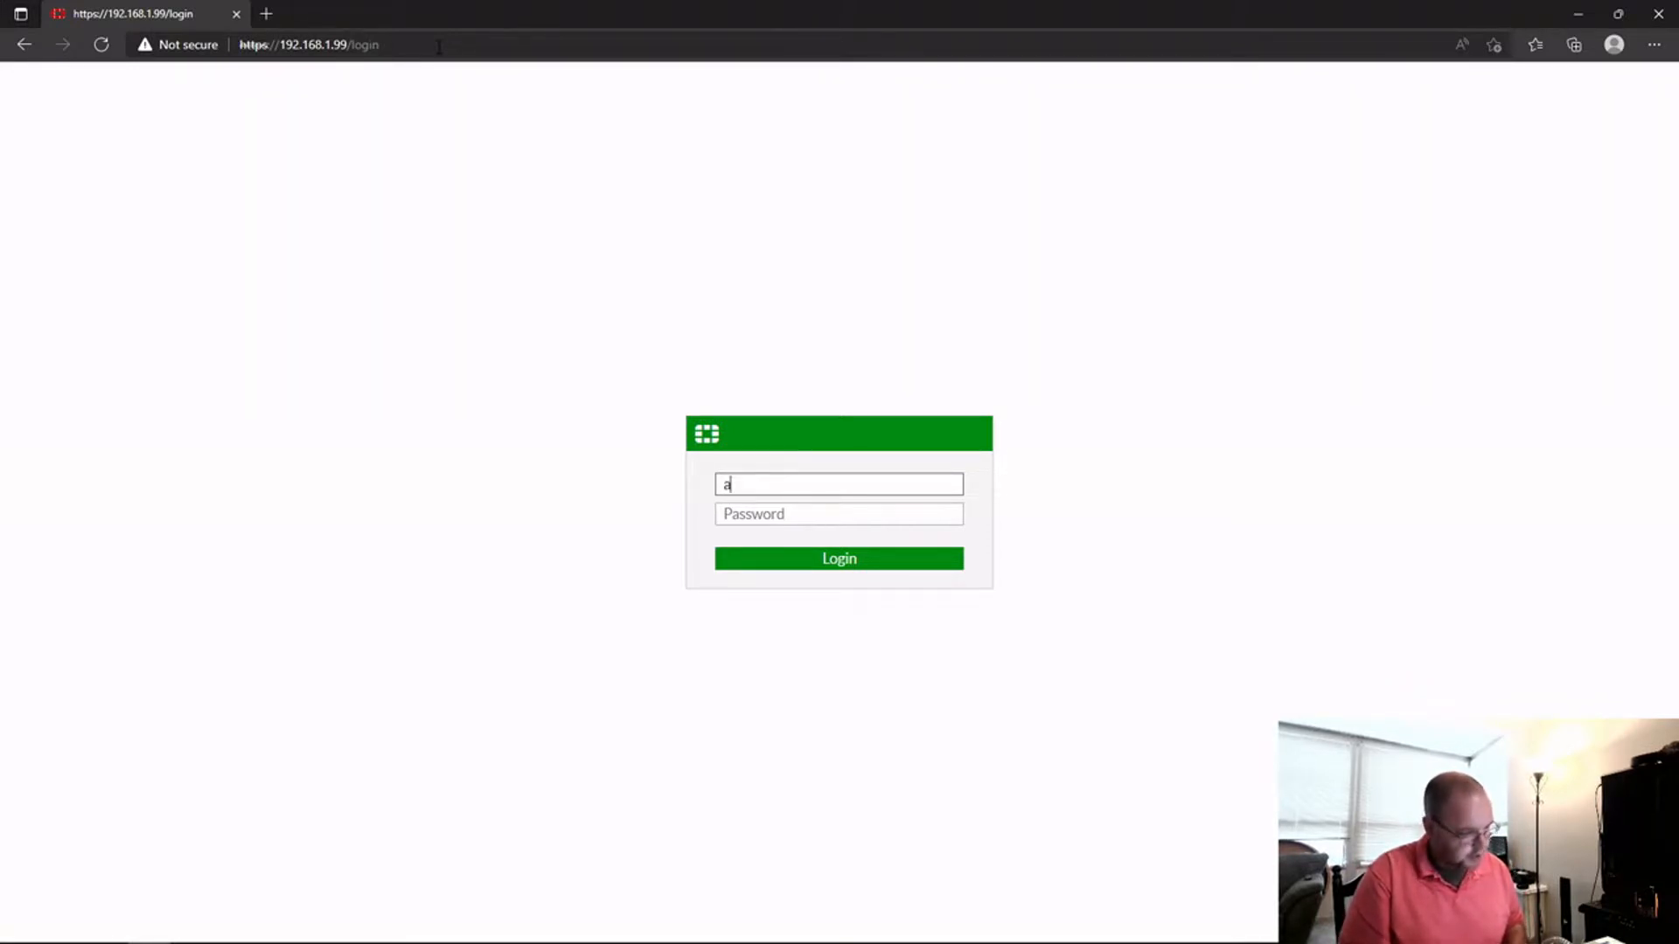
type("dmin")
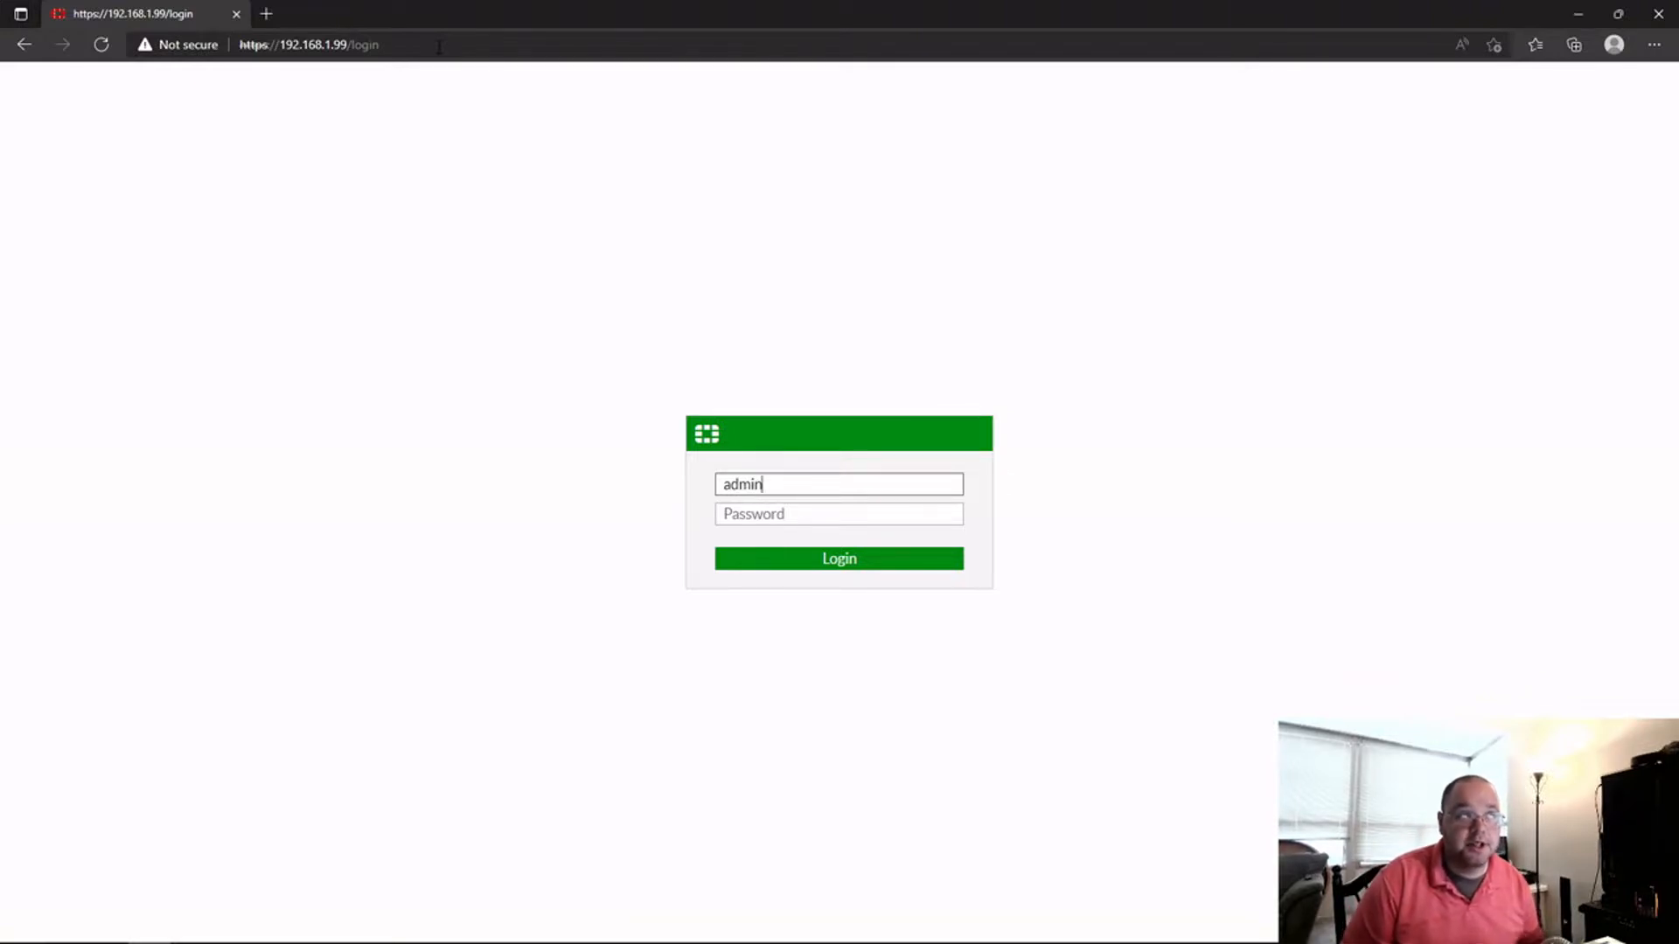
key("Return")
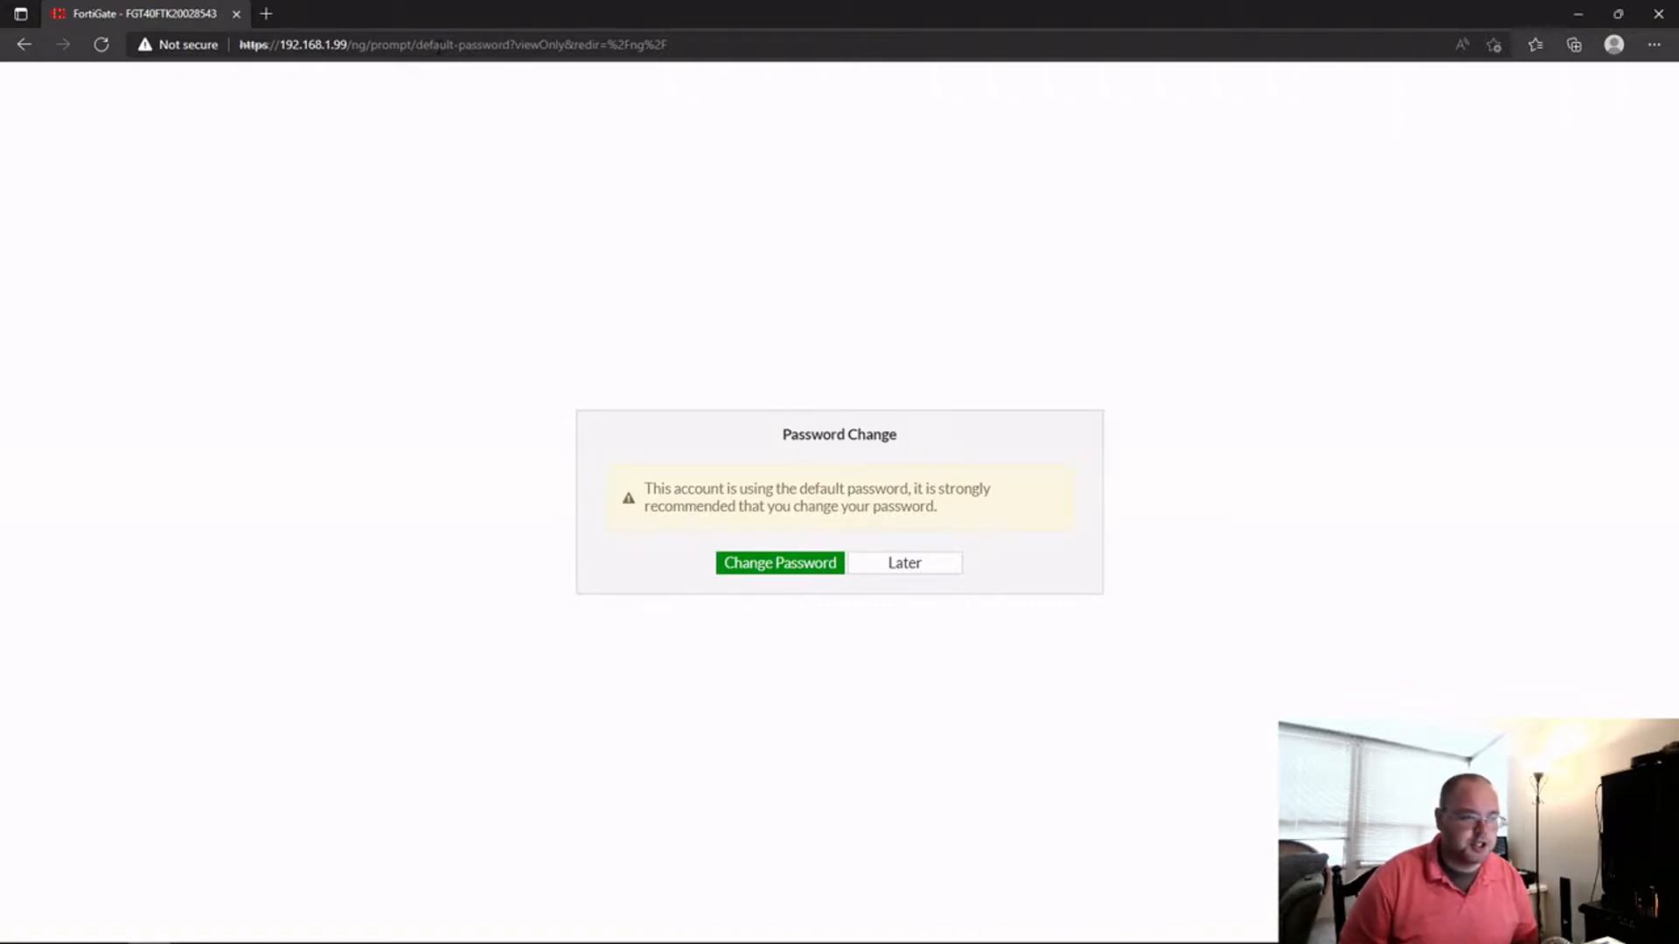
- Change the default administrator password by entering the new password in both password fields and confirming it
left_click(826, 565)
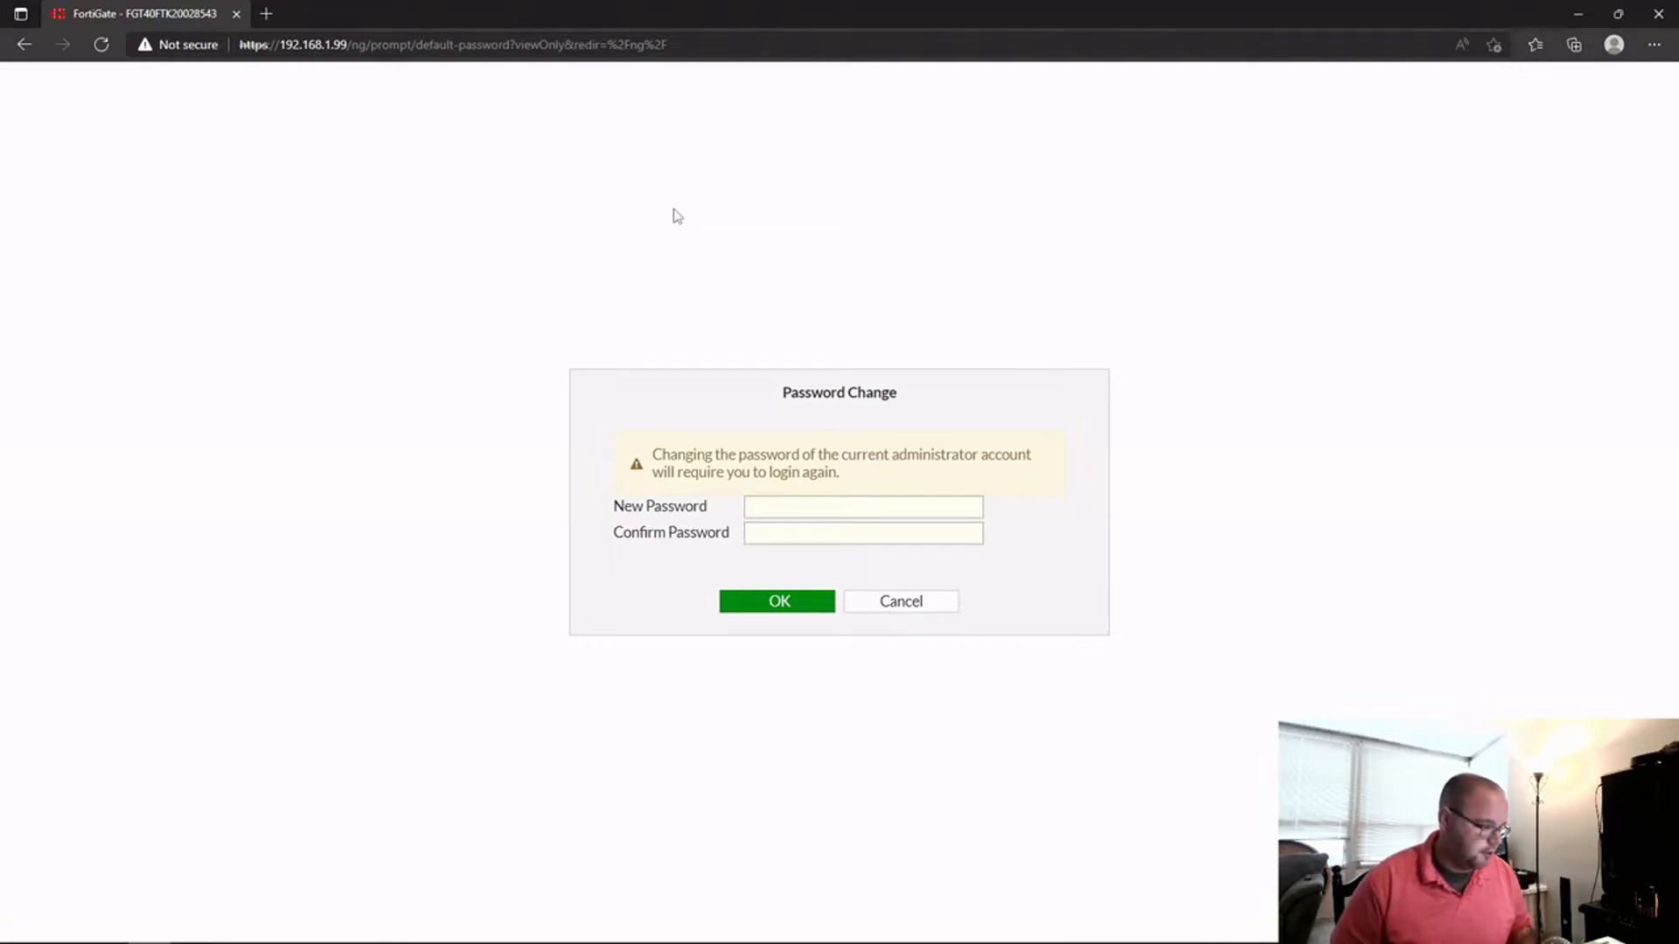
left_click(798, 514)
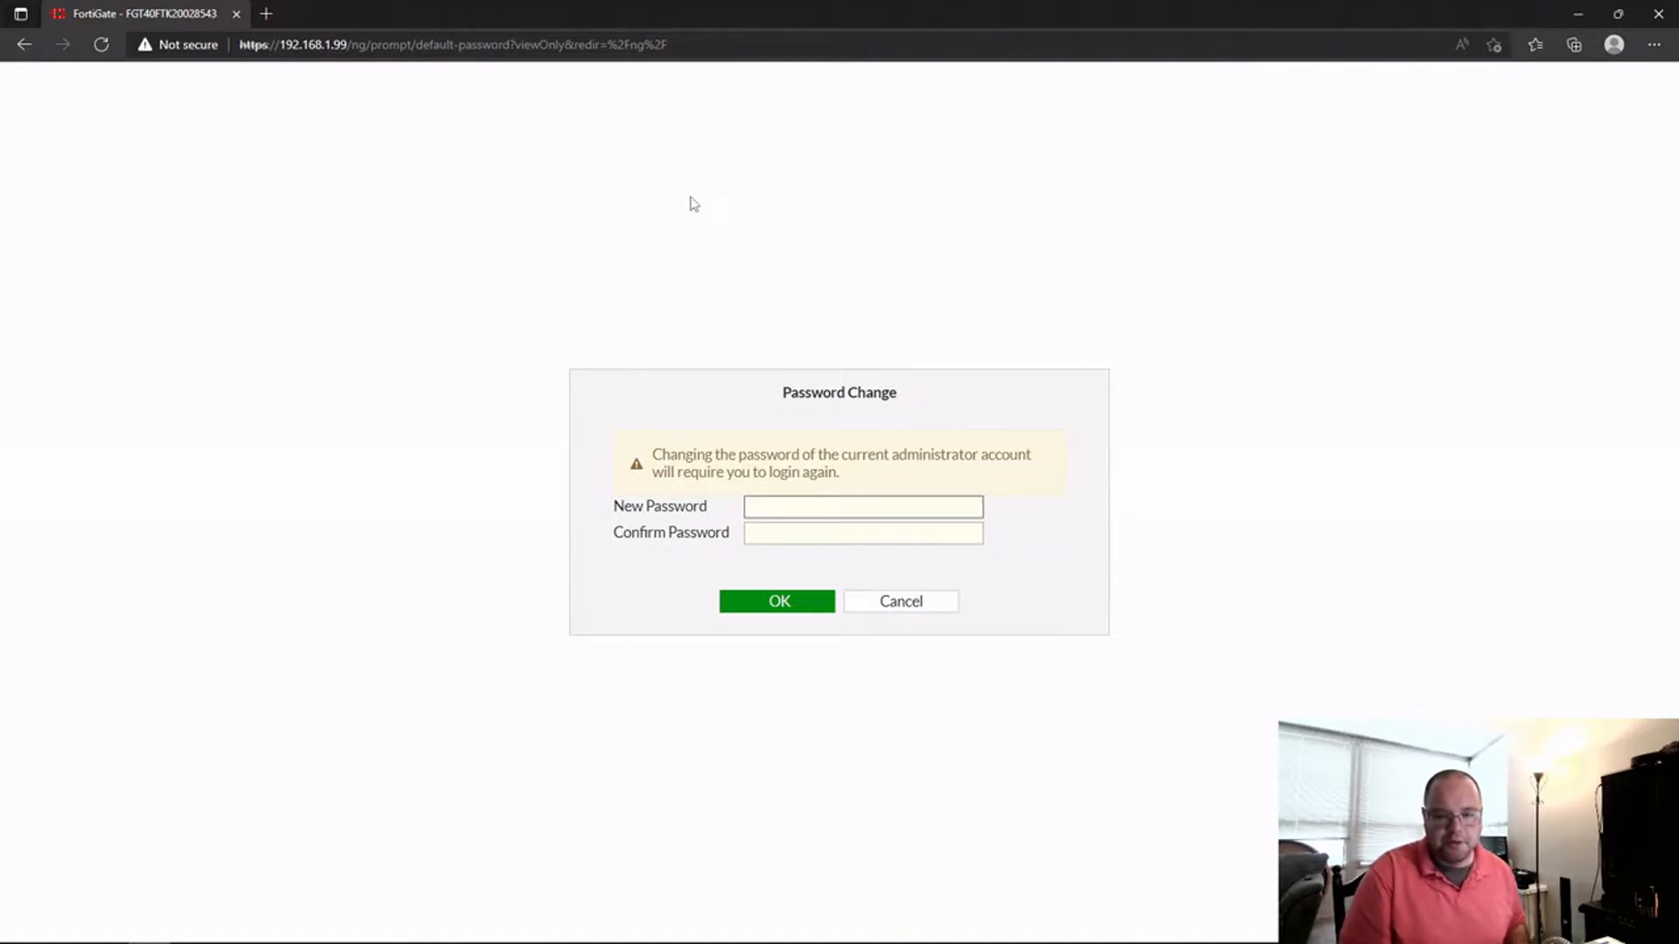
type("*****")
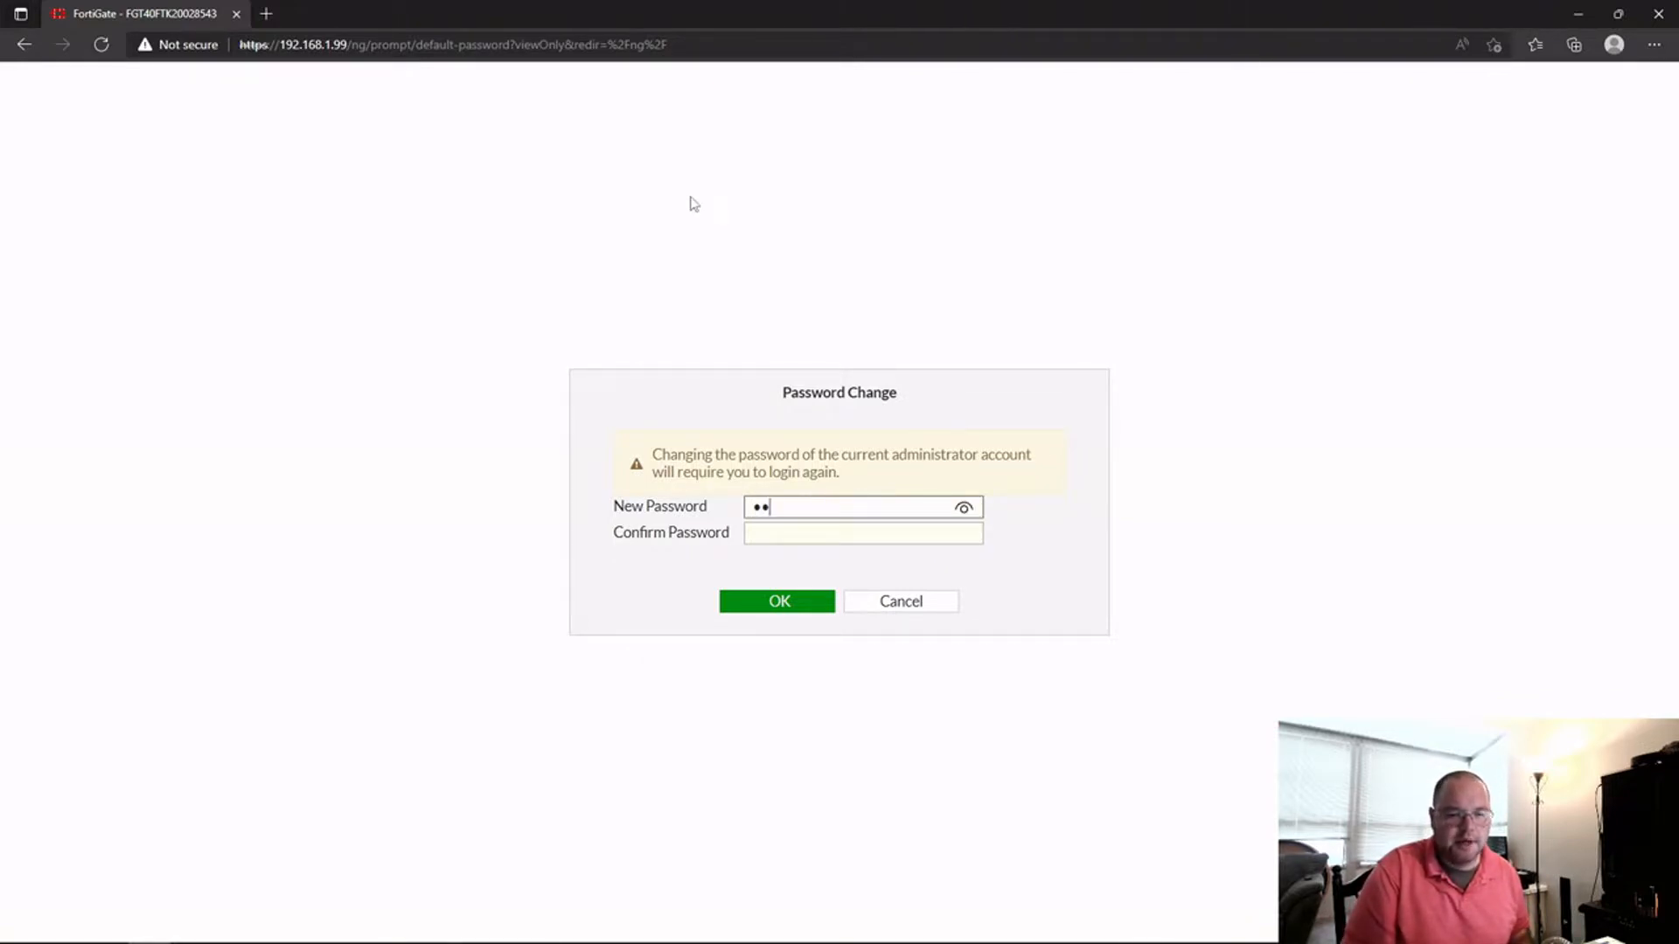
key("Tab")
type("*****")
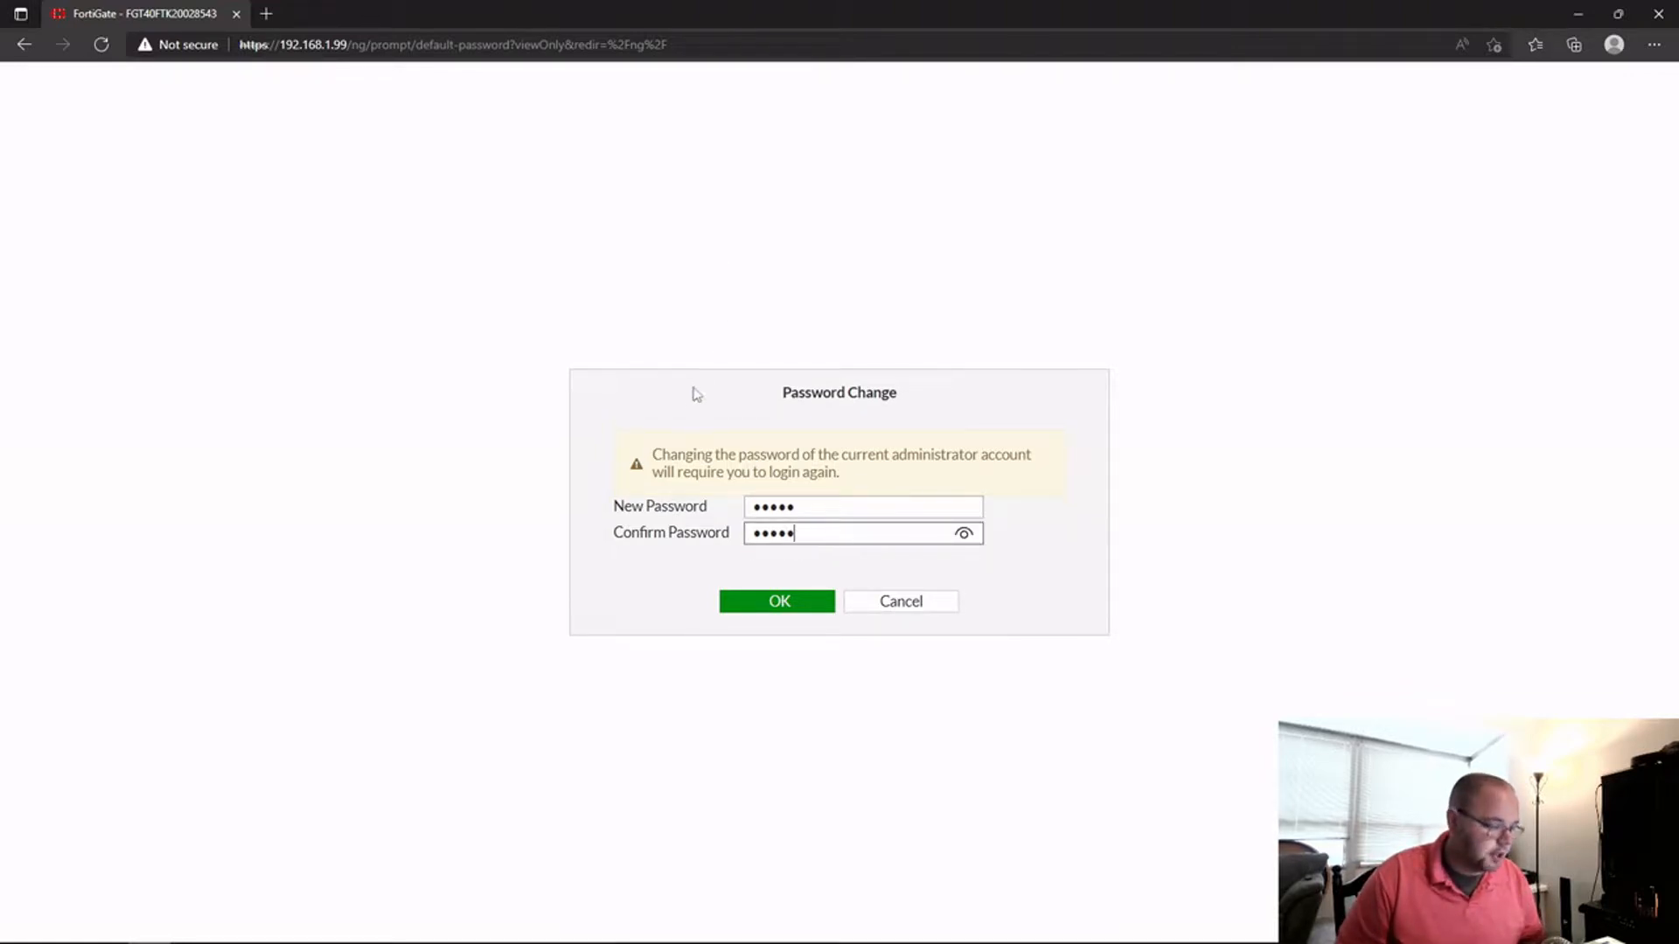
left_click(738, 604)
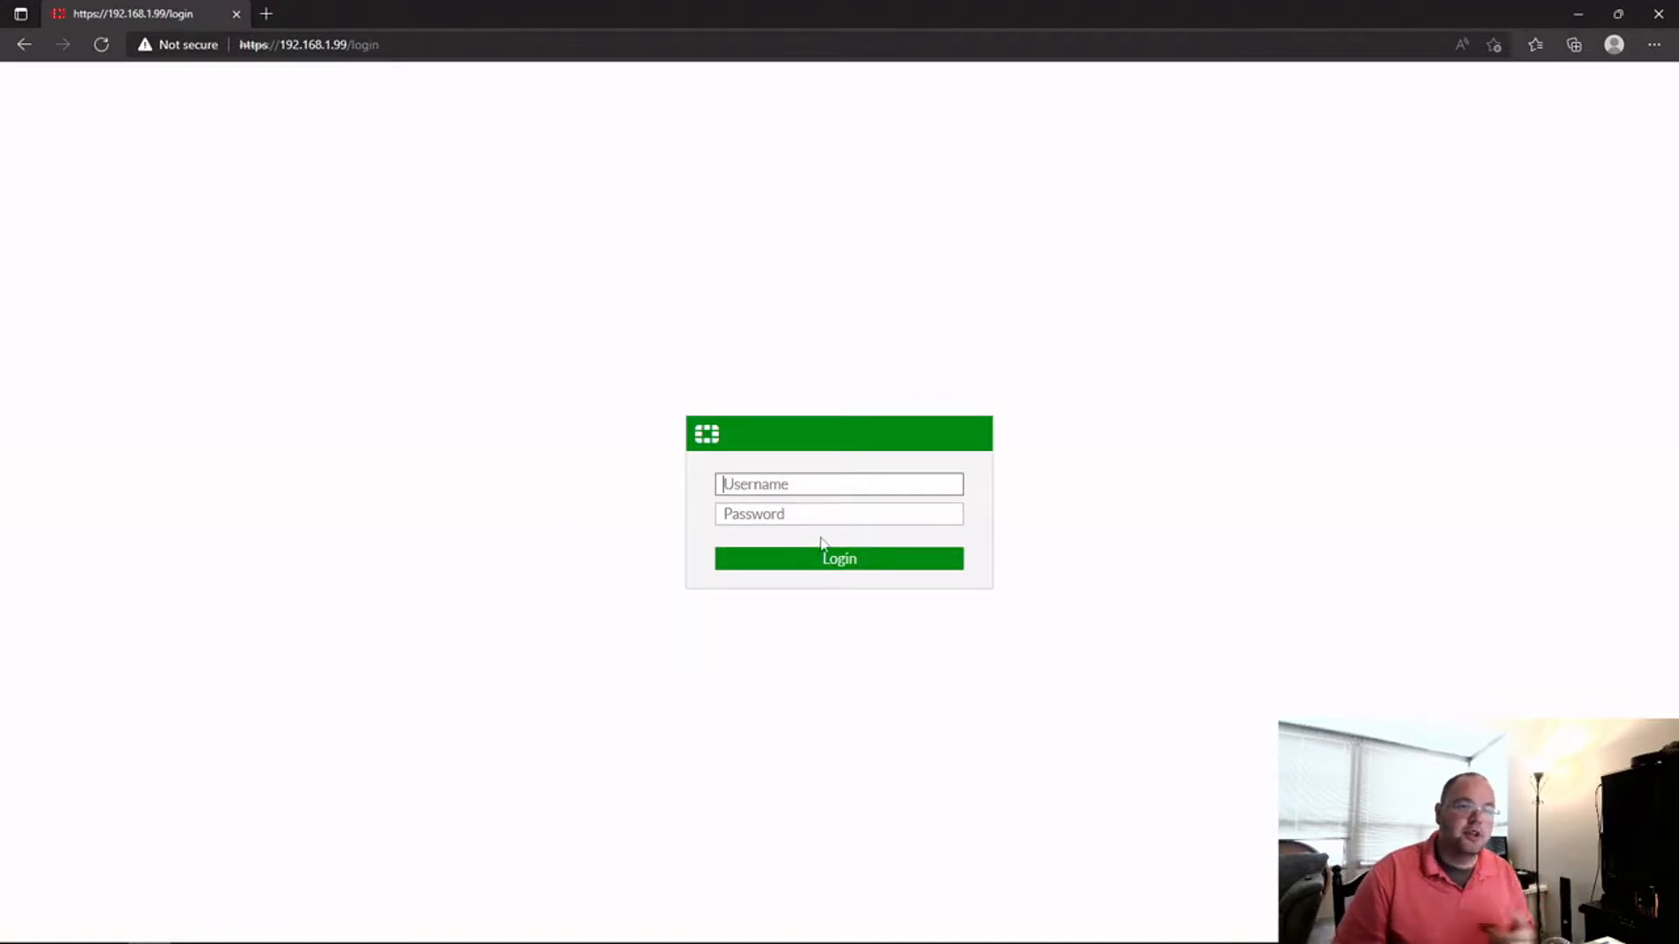
- Log in again as admin with the new account password
left_click(919, 474)
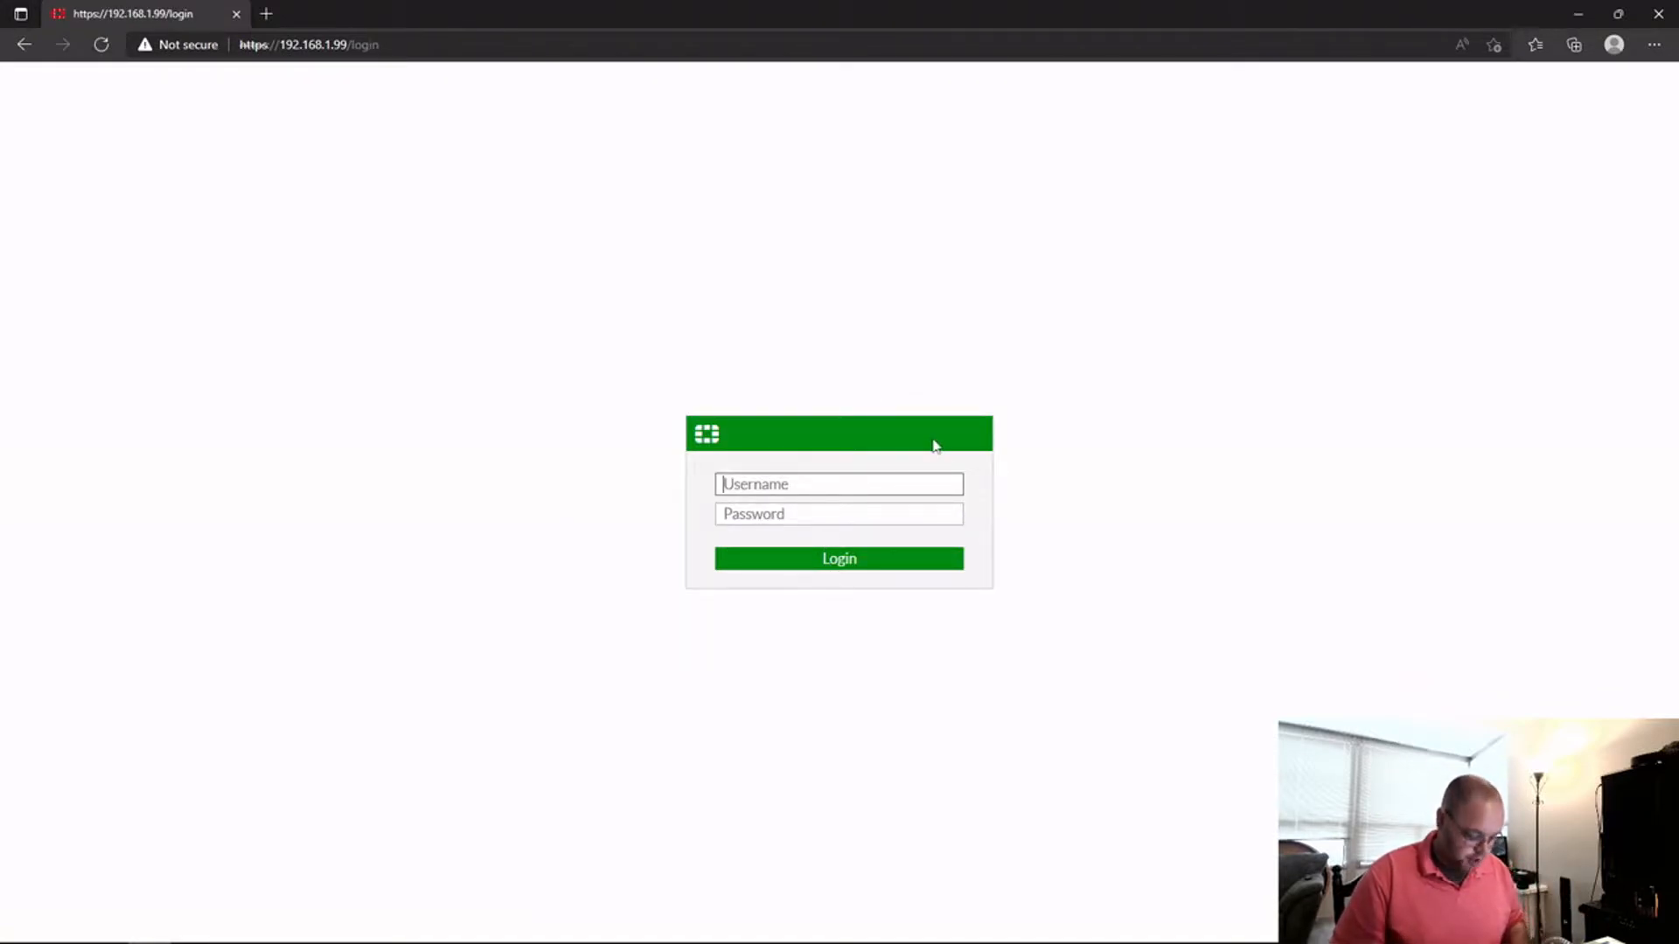
type("admin")
key("Tab")
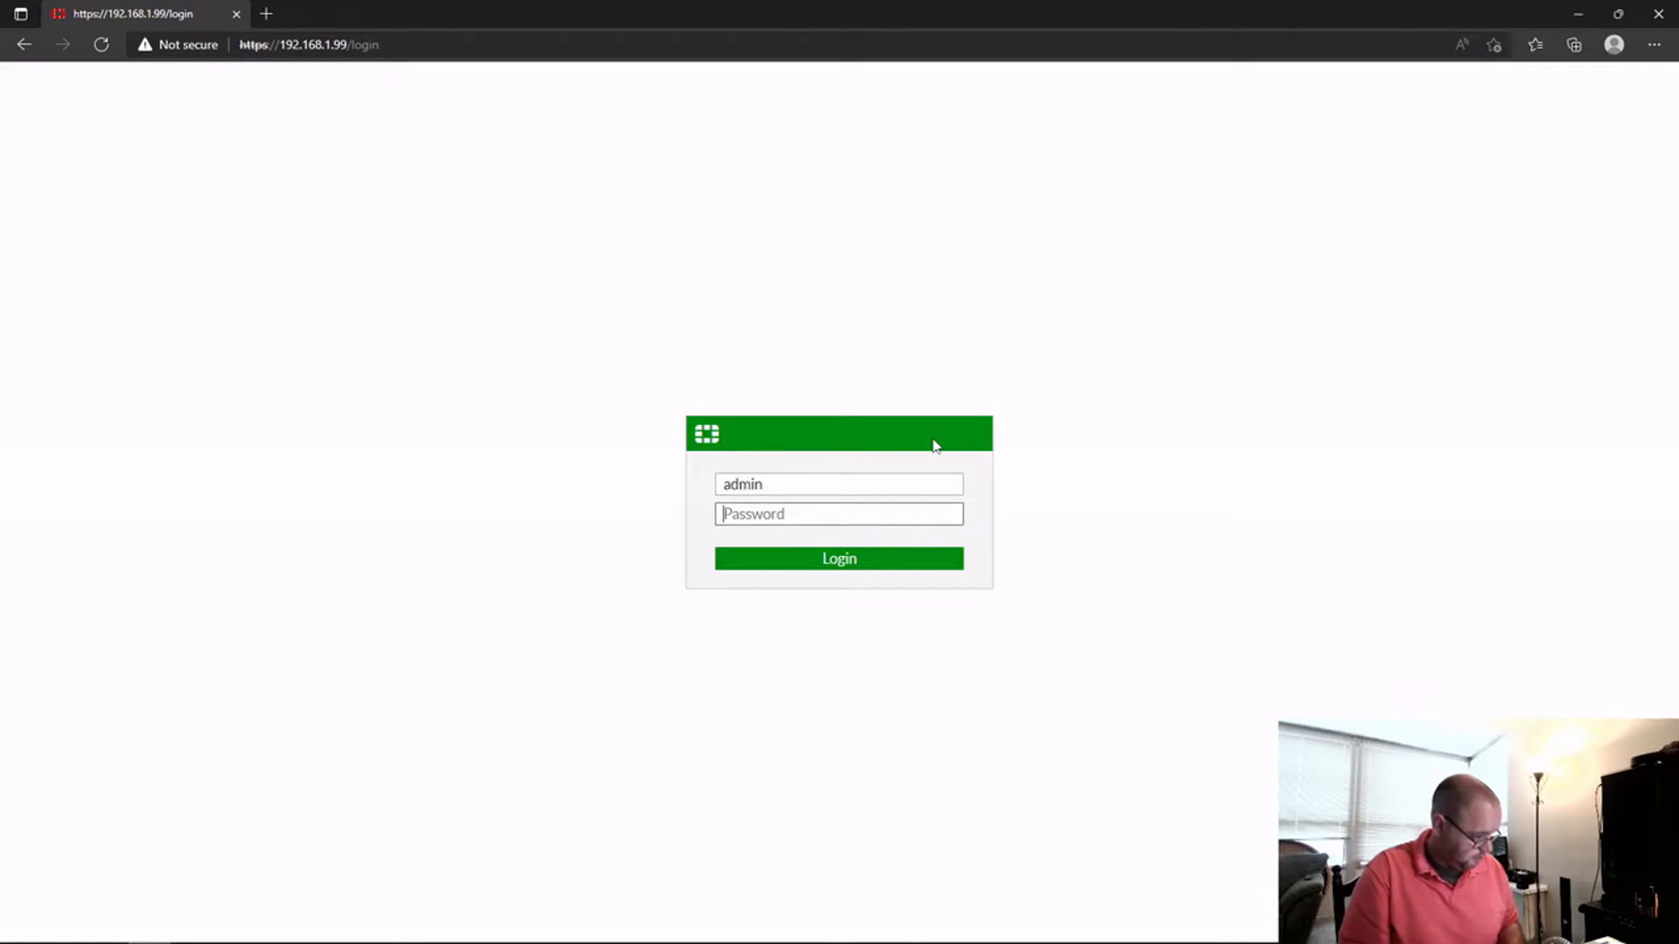
type("•••••")
key("Return")
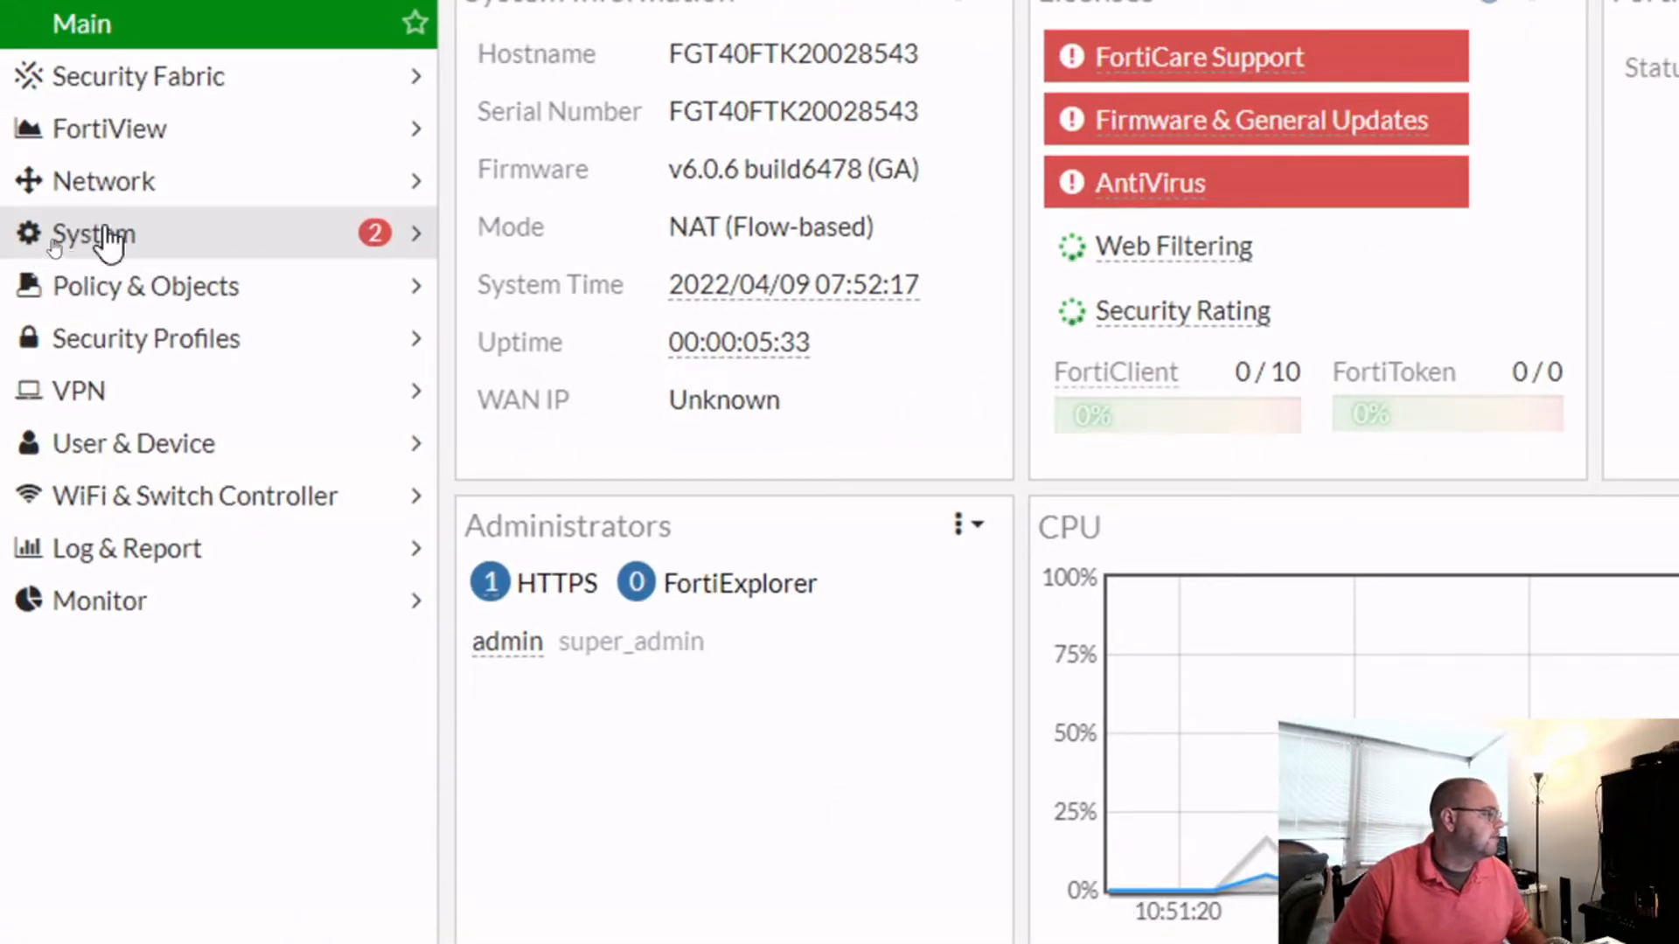
- Open the network interfaces list and refresh it to check the wan port's link status and IP address
left_click(123, 183)
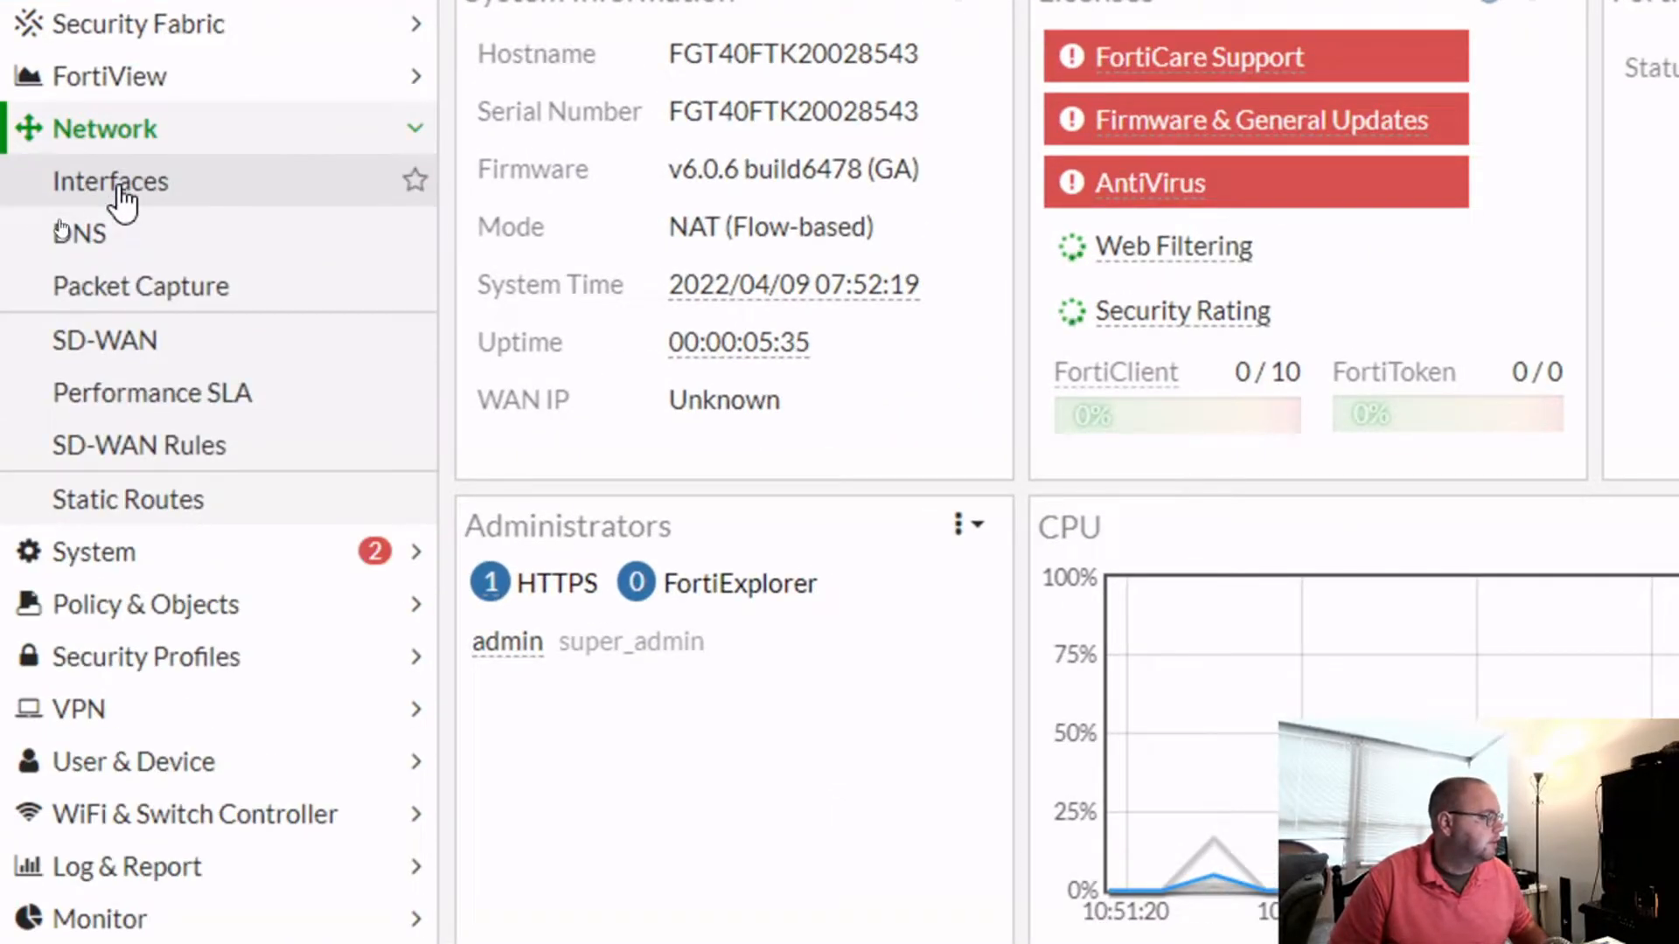
left_click(123, 195)
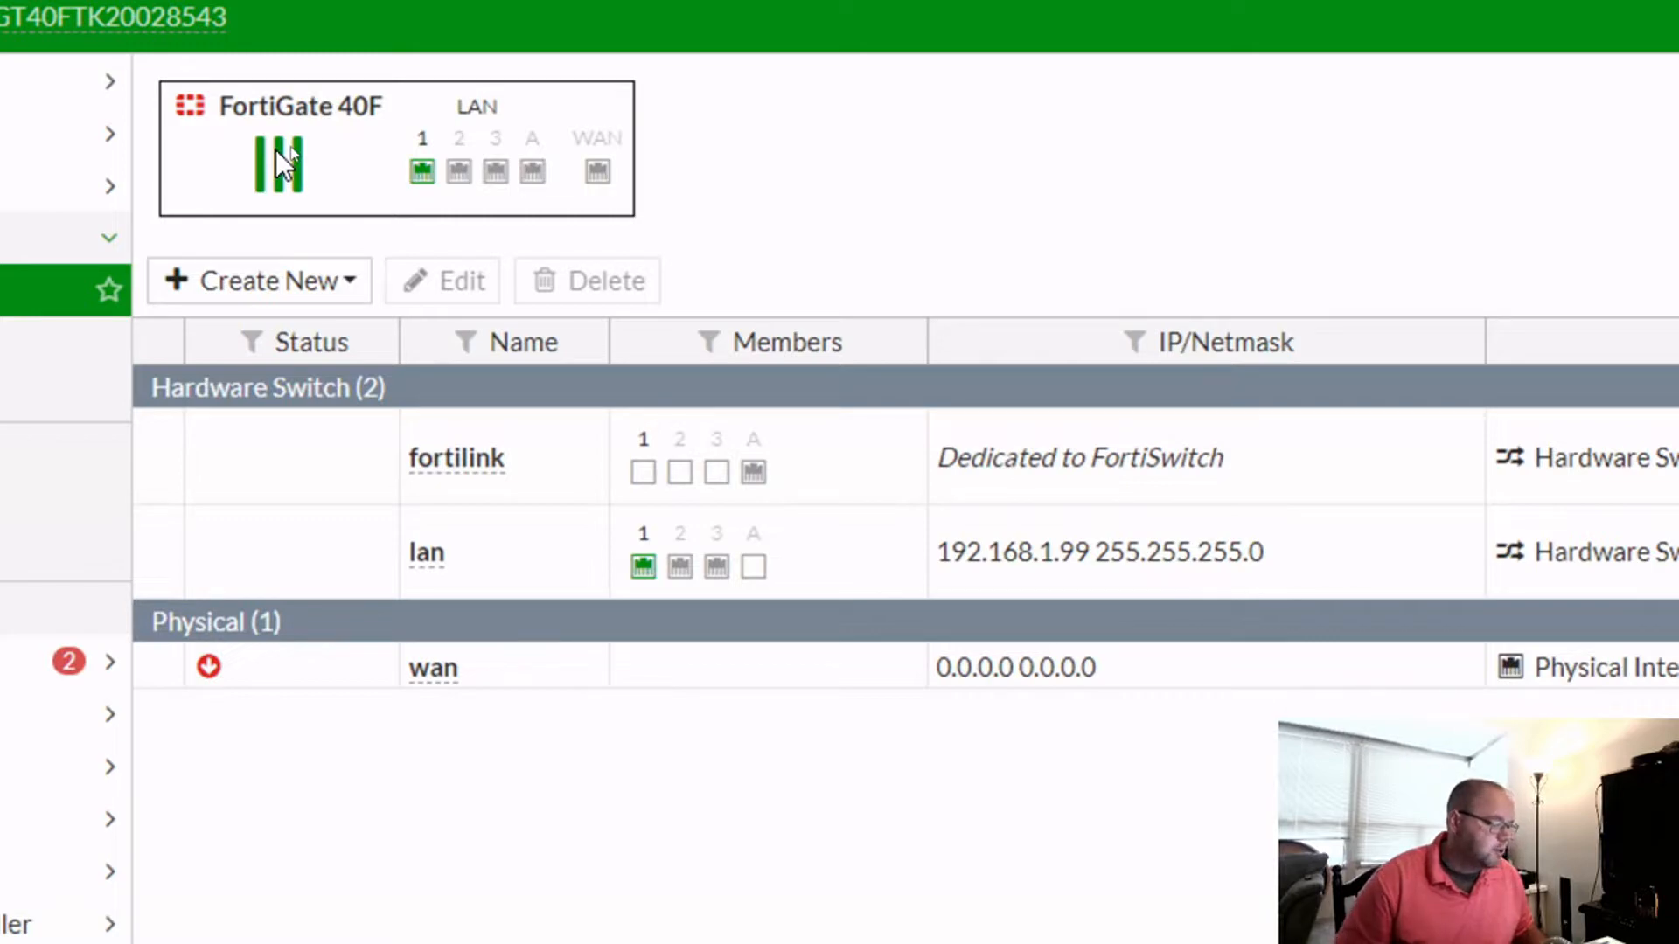
mouse_move(432, 162)
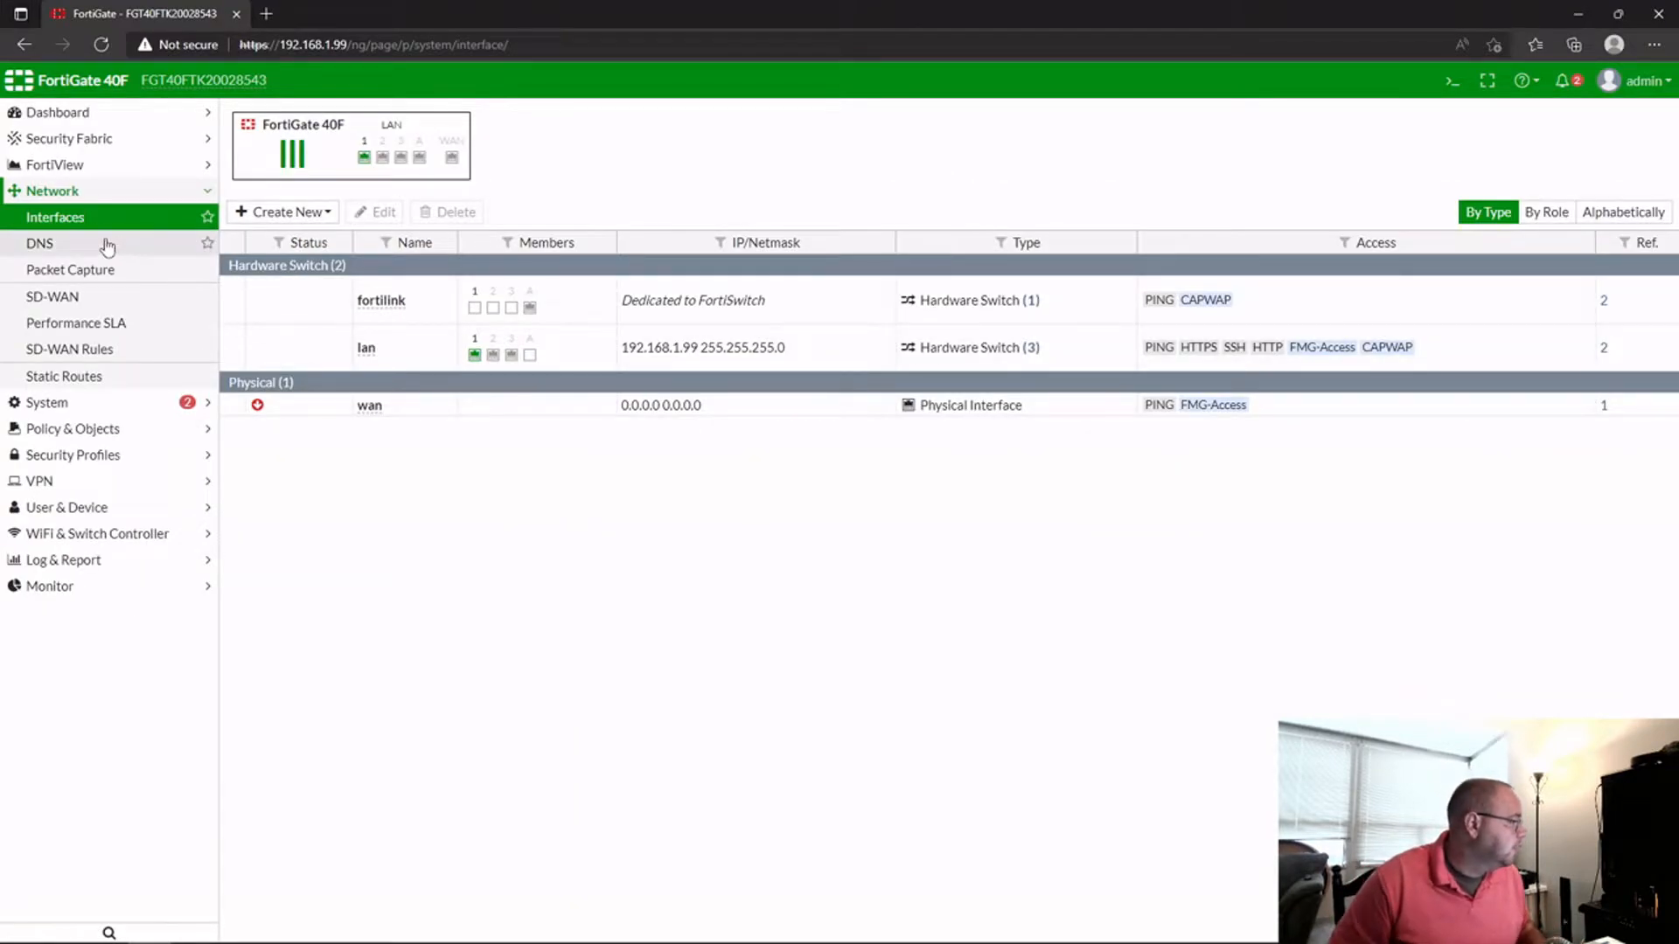
left_click(92, 218)
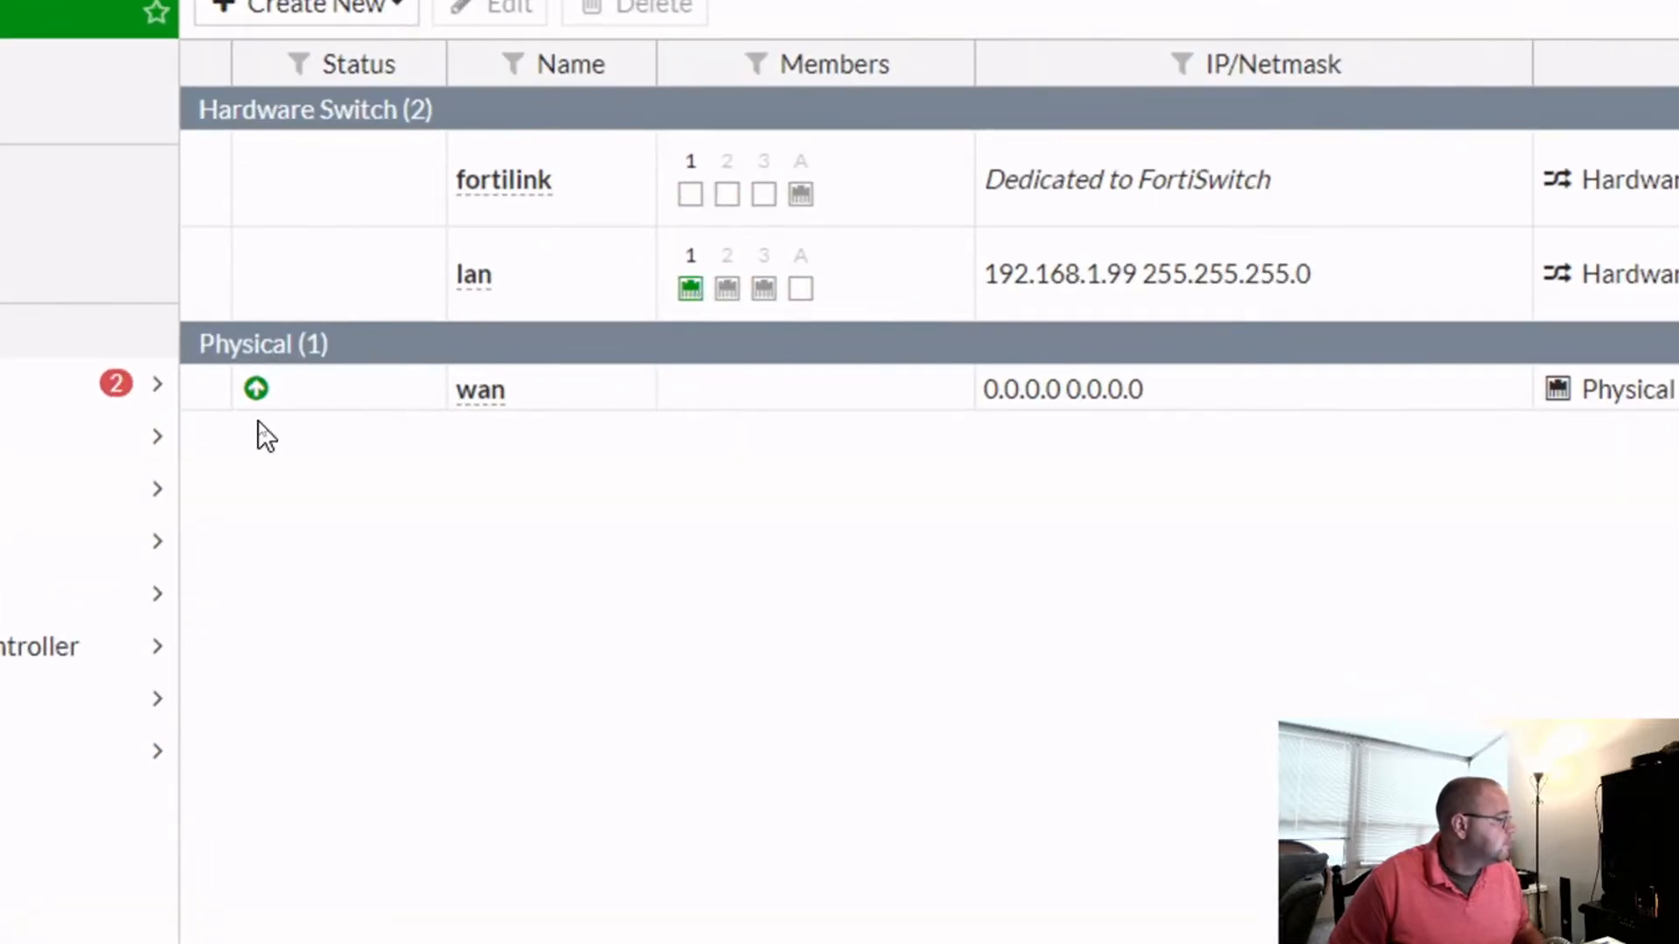
mouse_move(260, 410)
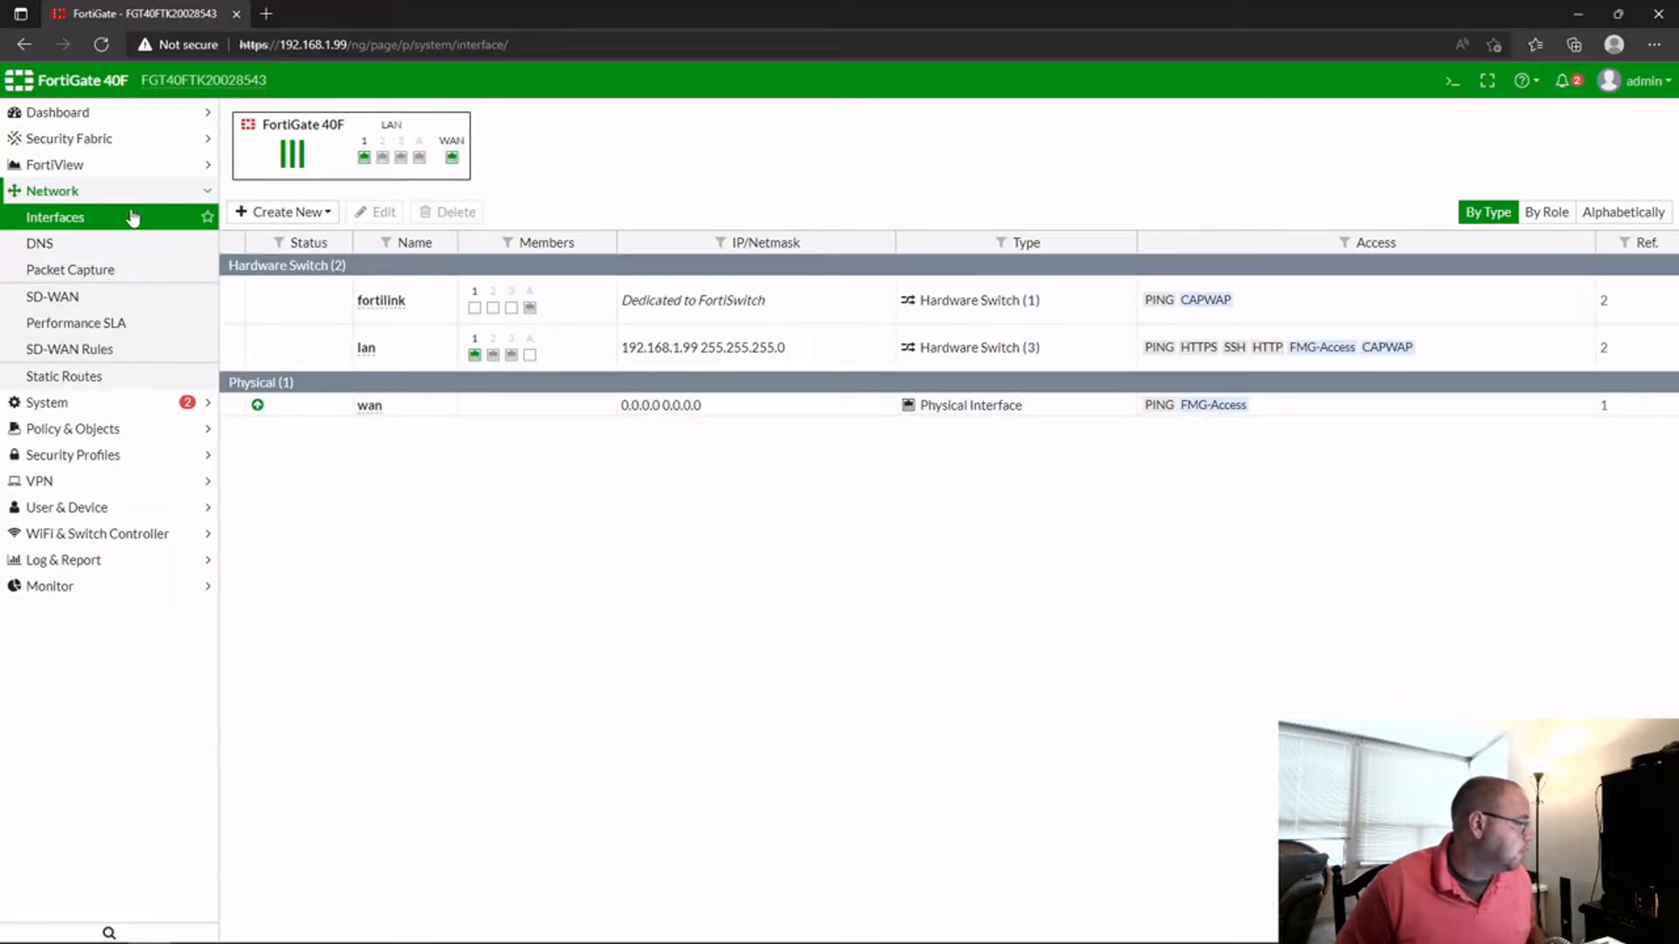
left_click(132, 218)
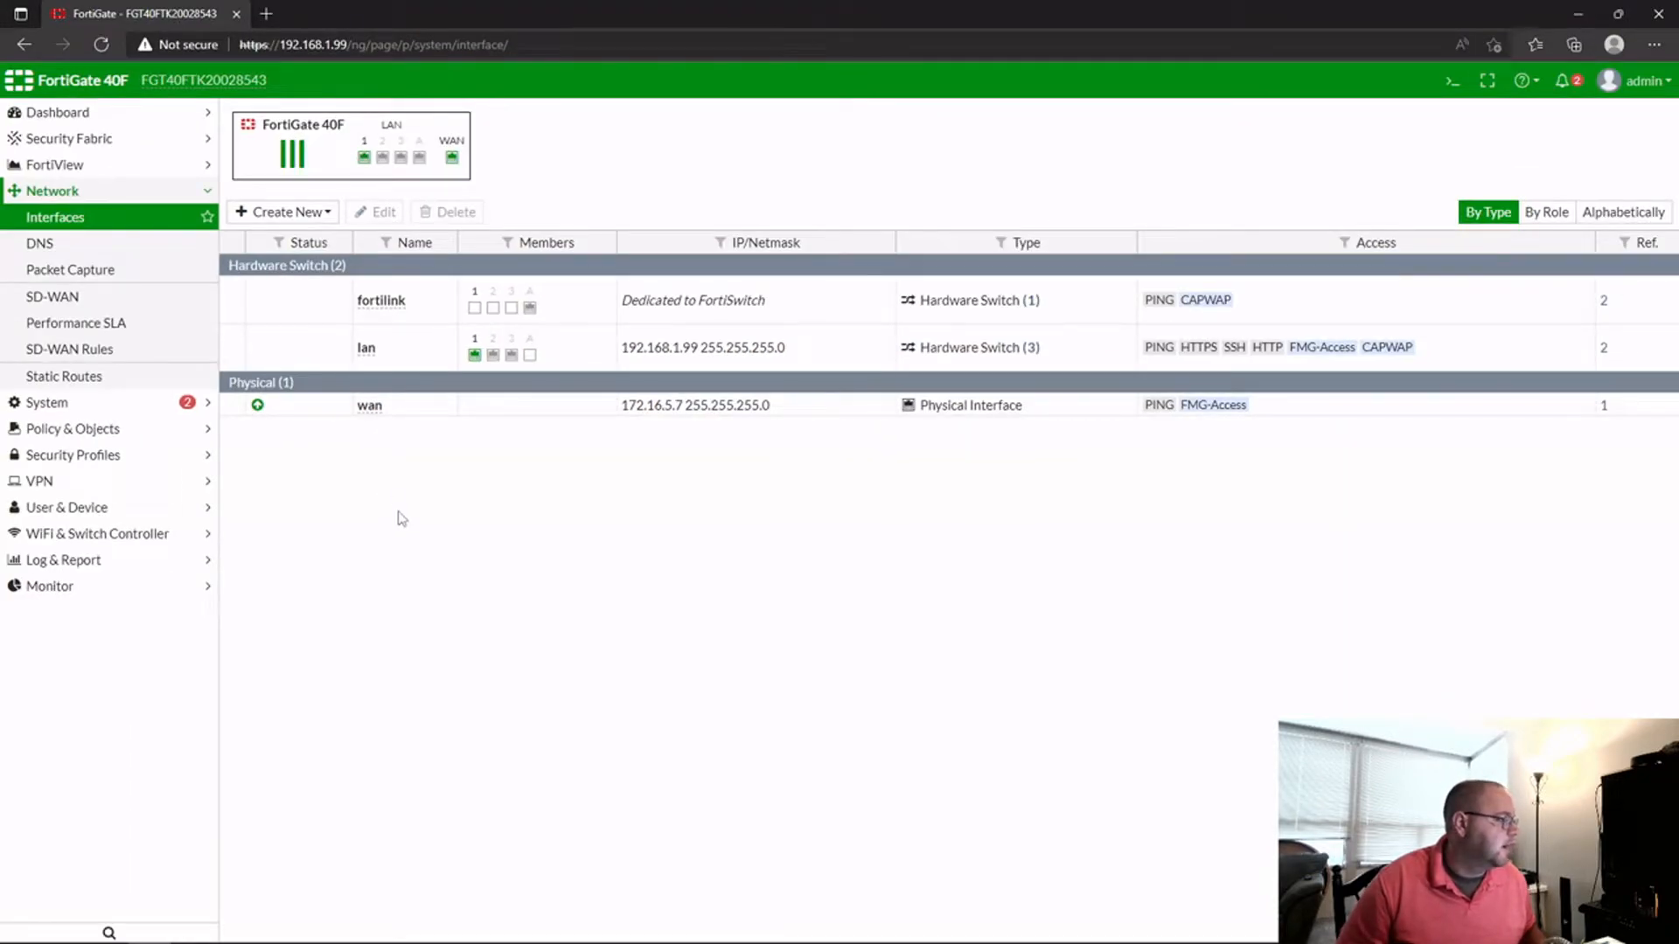
- Open the wan interface for editing and review its MAC address and the available Role options
double_click(377, 409)
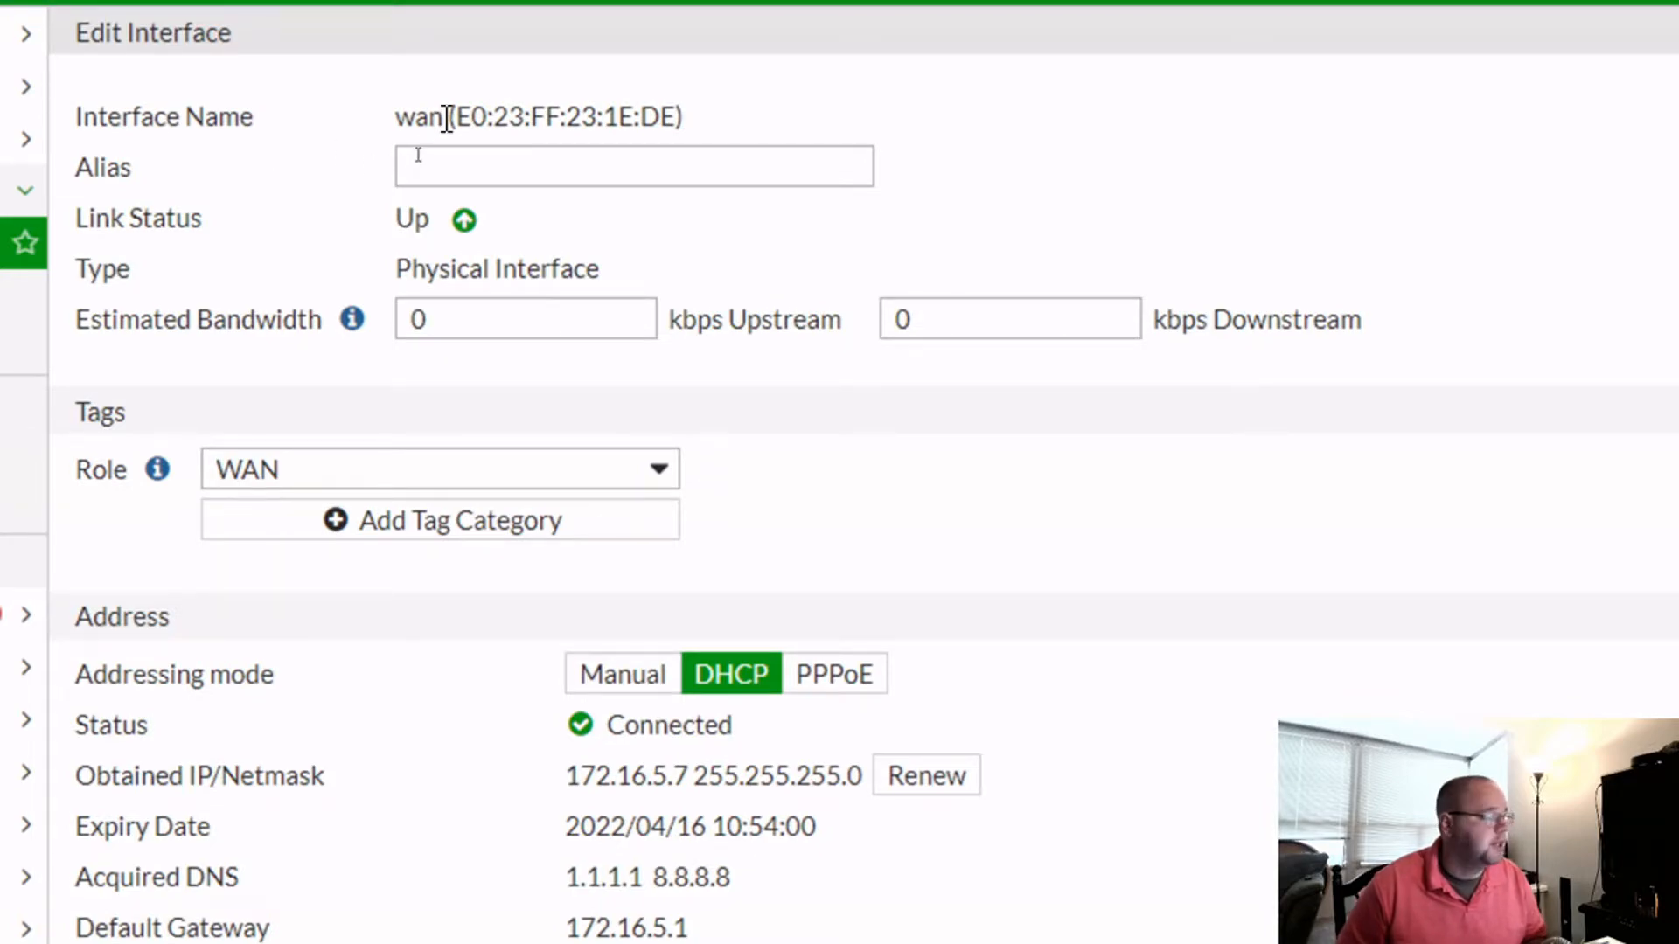
left_click_drag(446, 117, 517, 120)
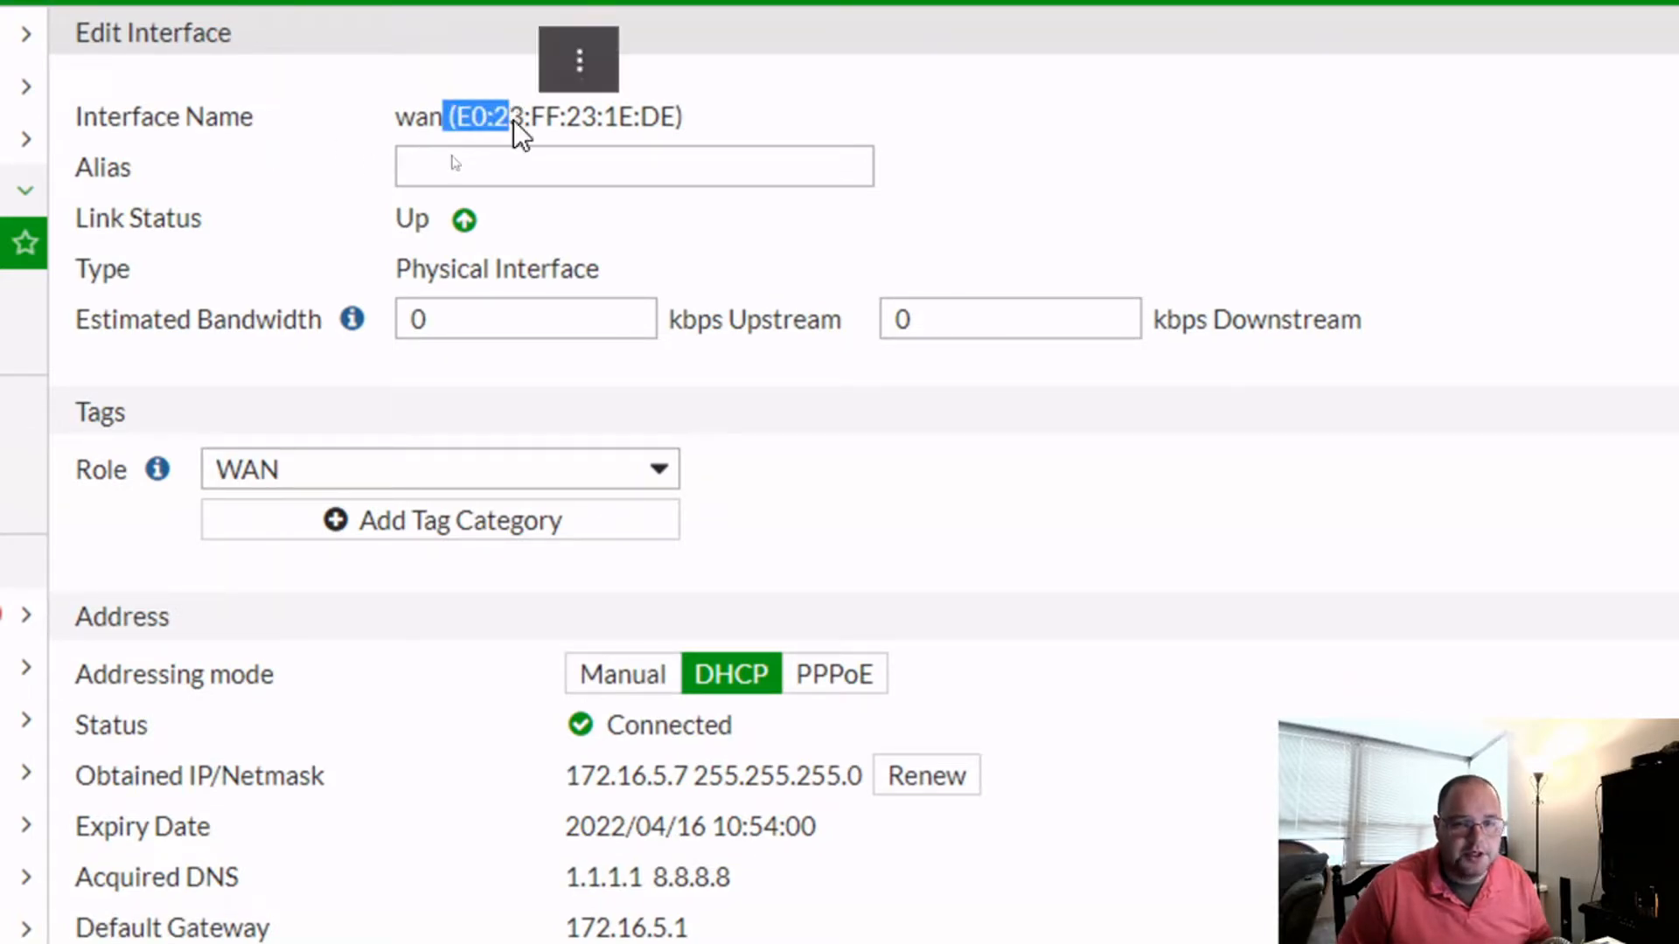
left_click(554, 118)
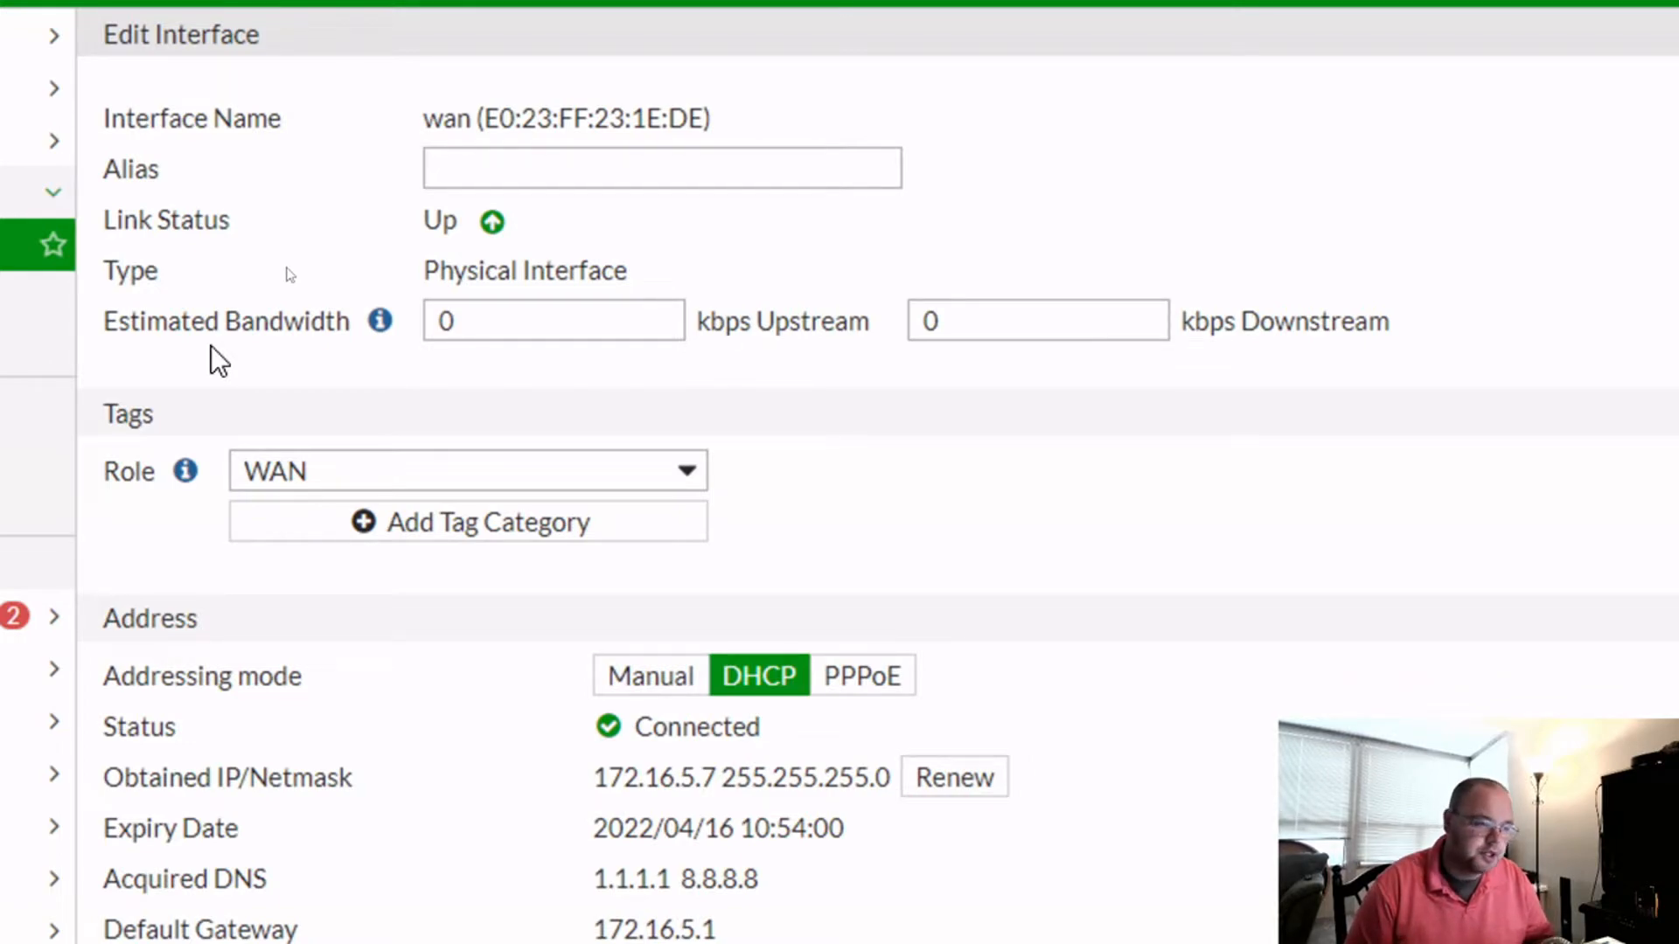
left_click(355, 469)
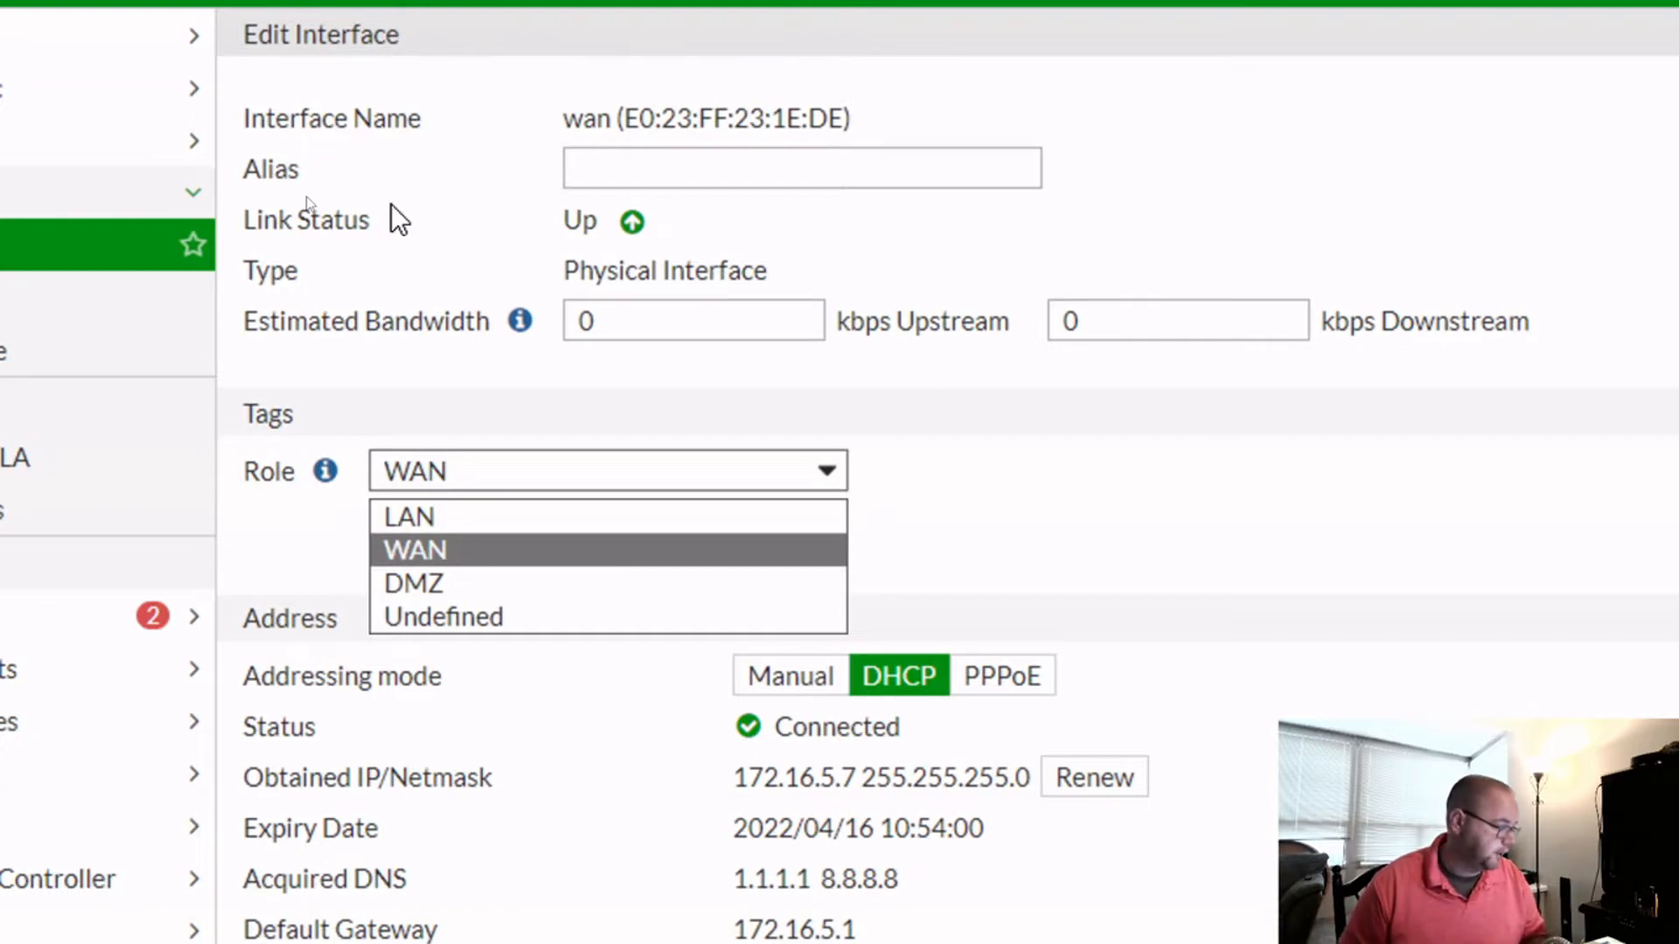
left_click(521, 381)
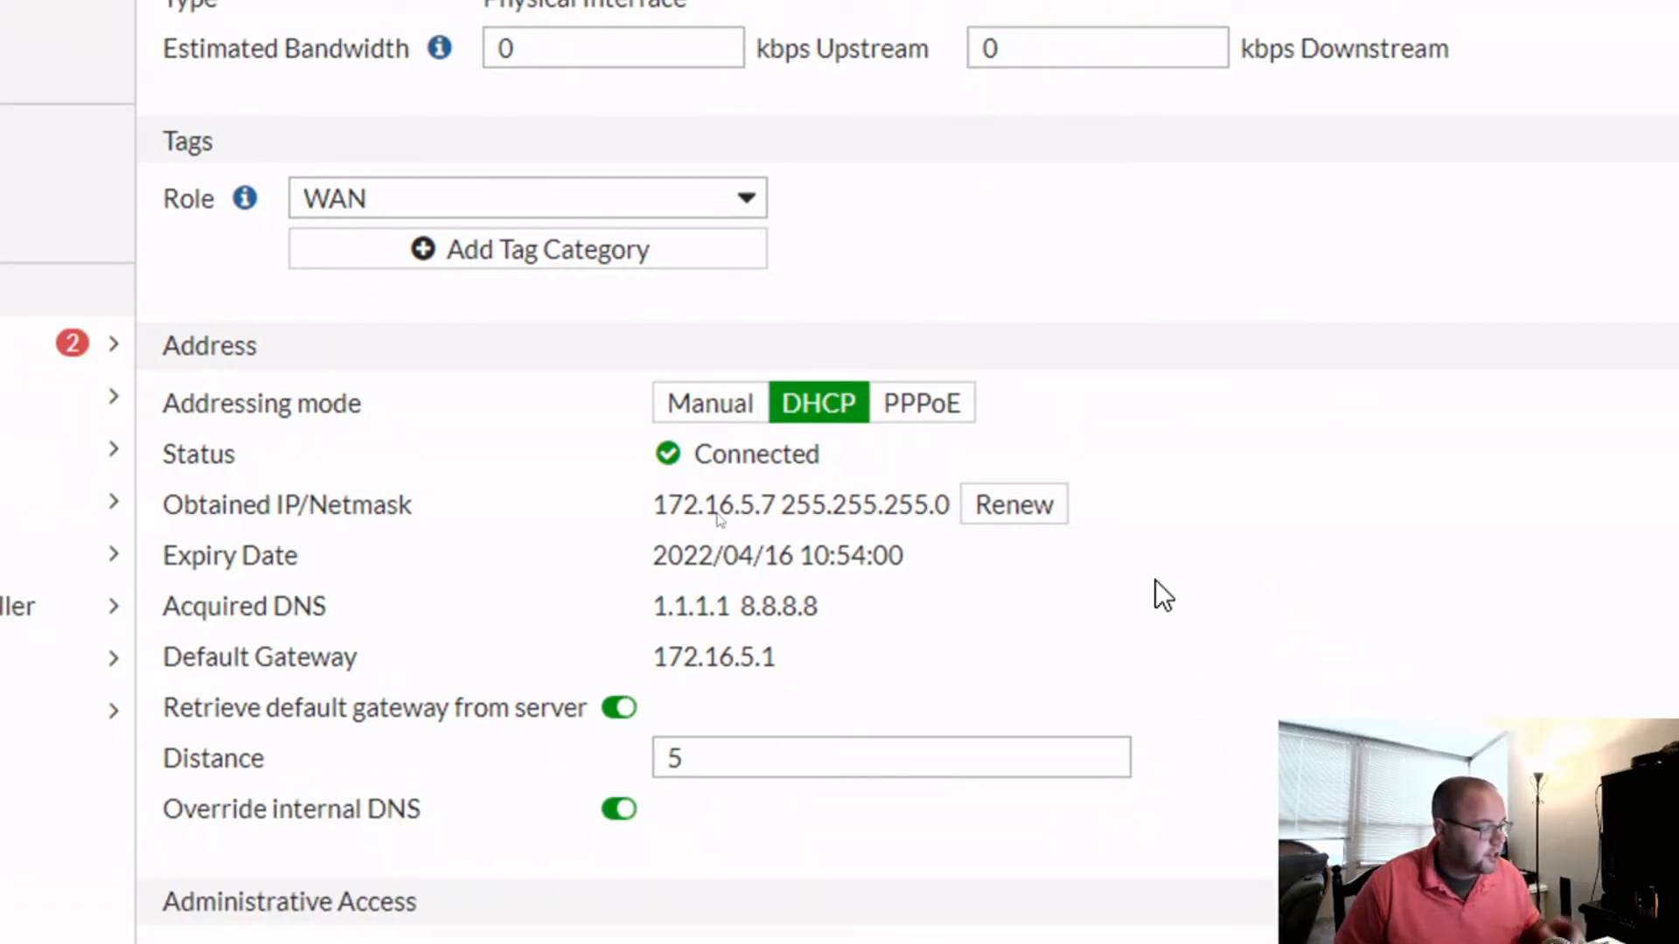
- Compare the wan interface's Manual and DHCP addressing modes, and review the netmask and default gateway obtained through DHCP
left_click(745, 405)
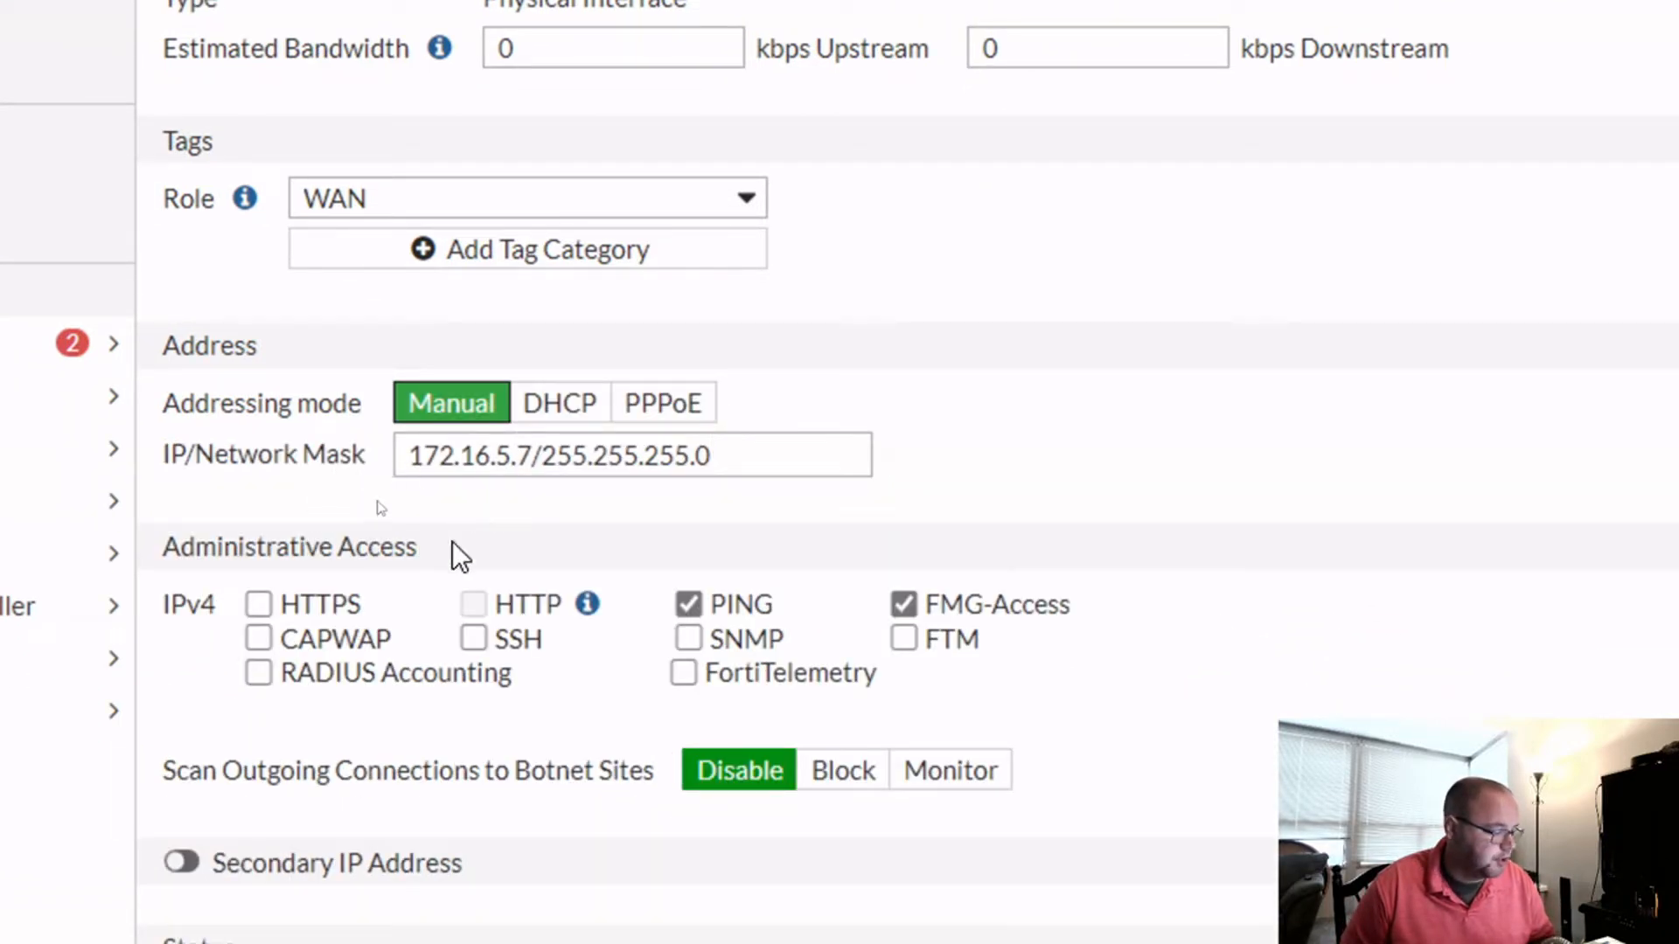
left_click(580, 406)
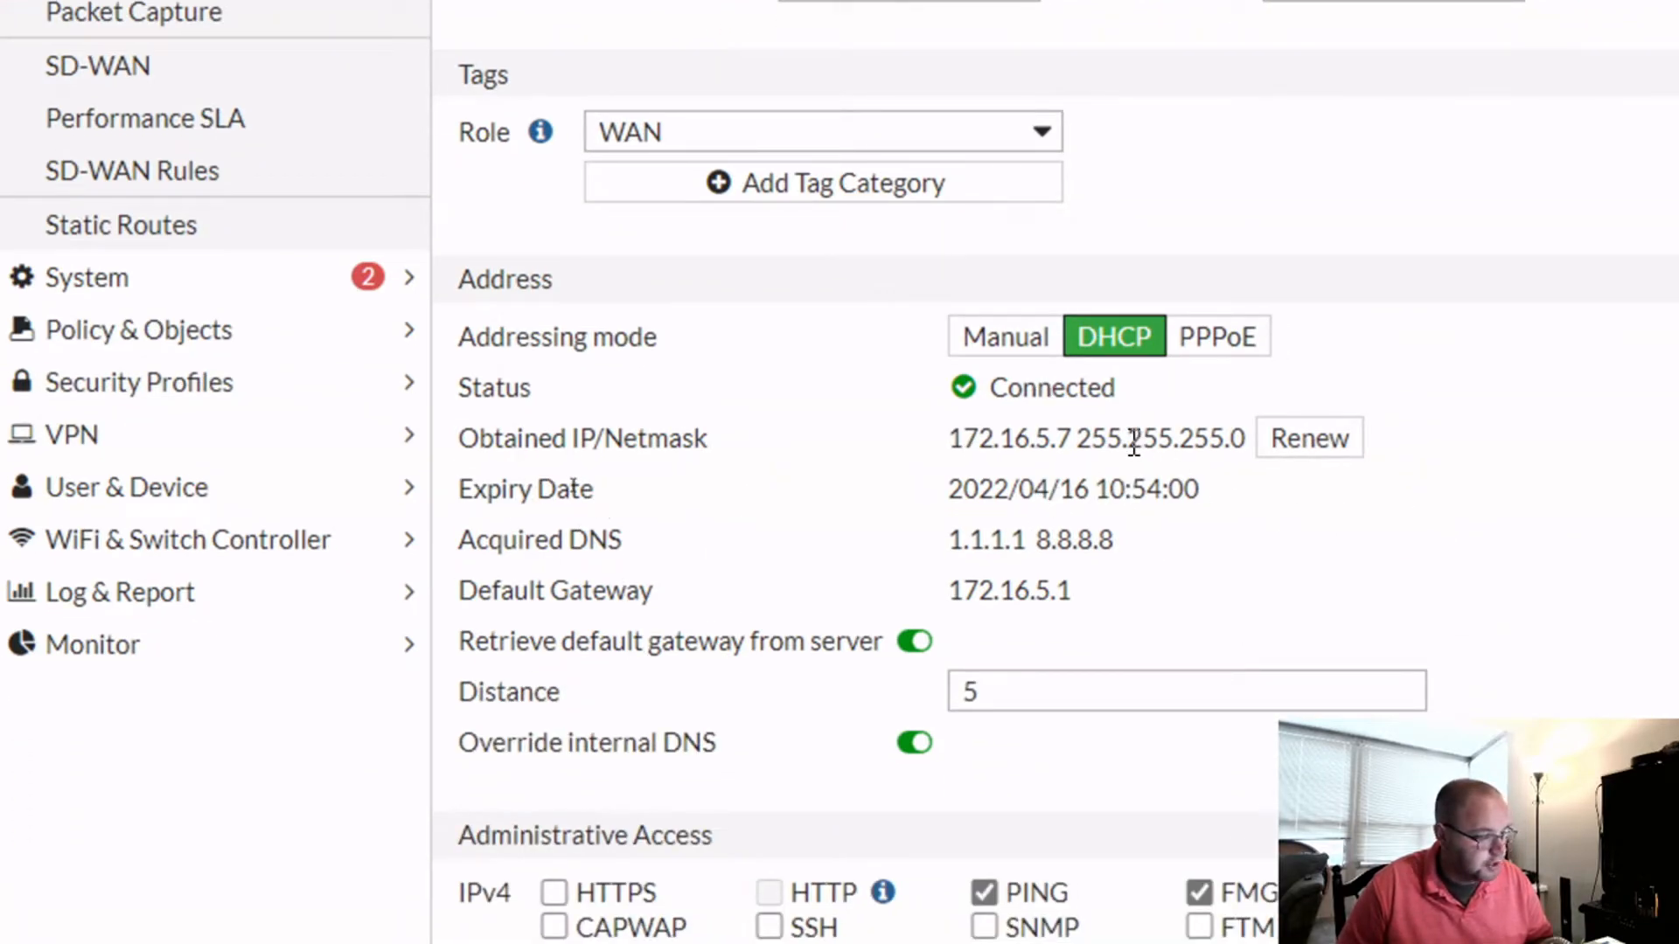
left_click_drag(1135, 440, 1217, 440)
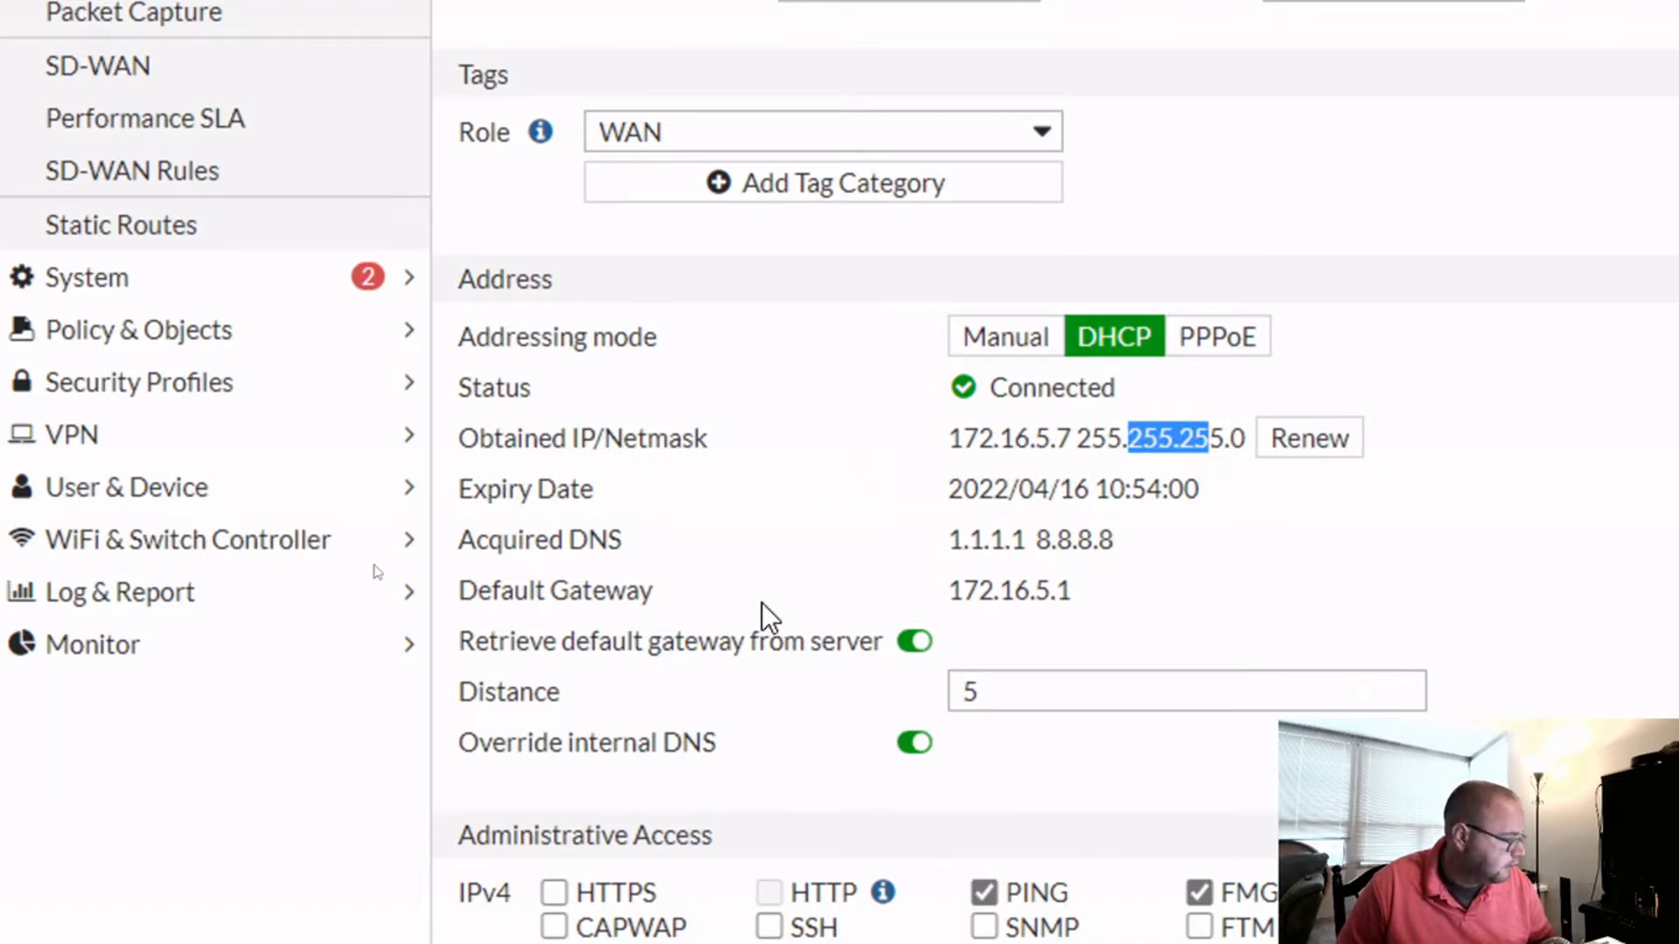
left_click_drag(939, 590, 1121, 591)
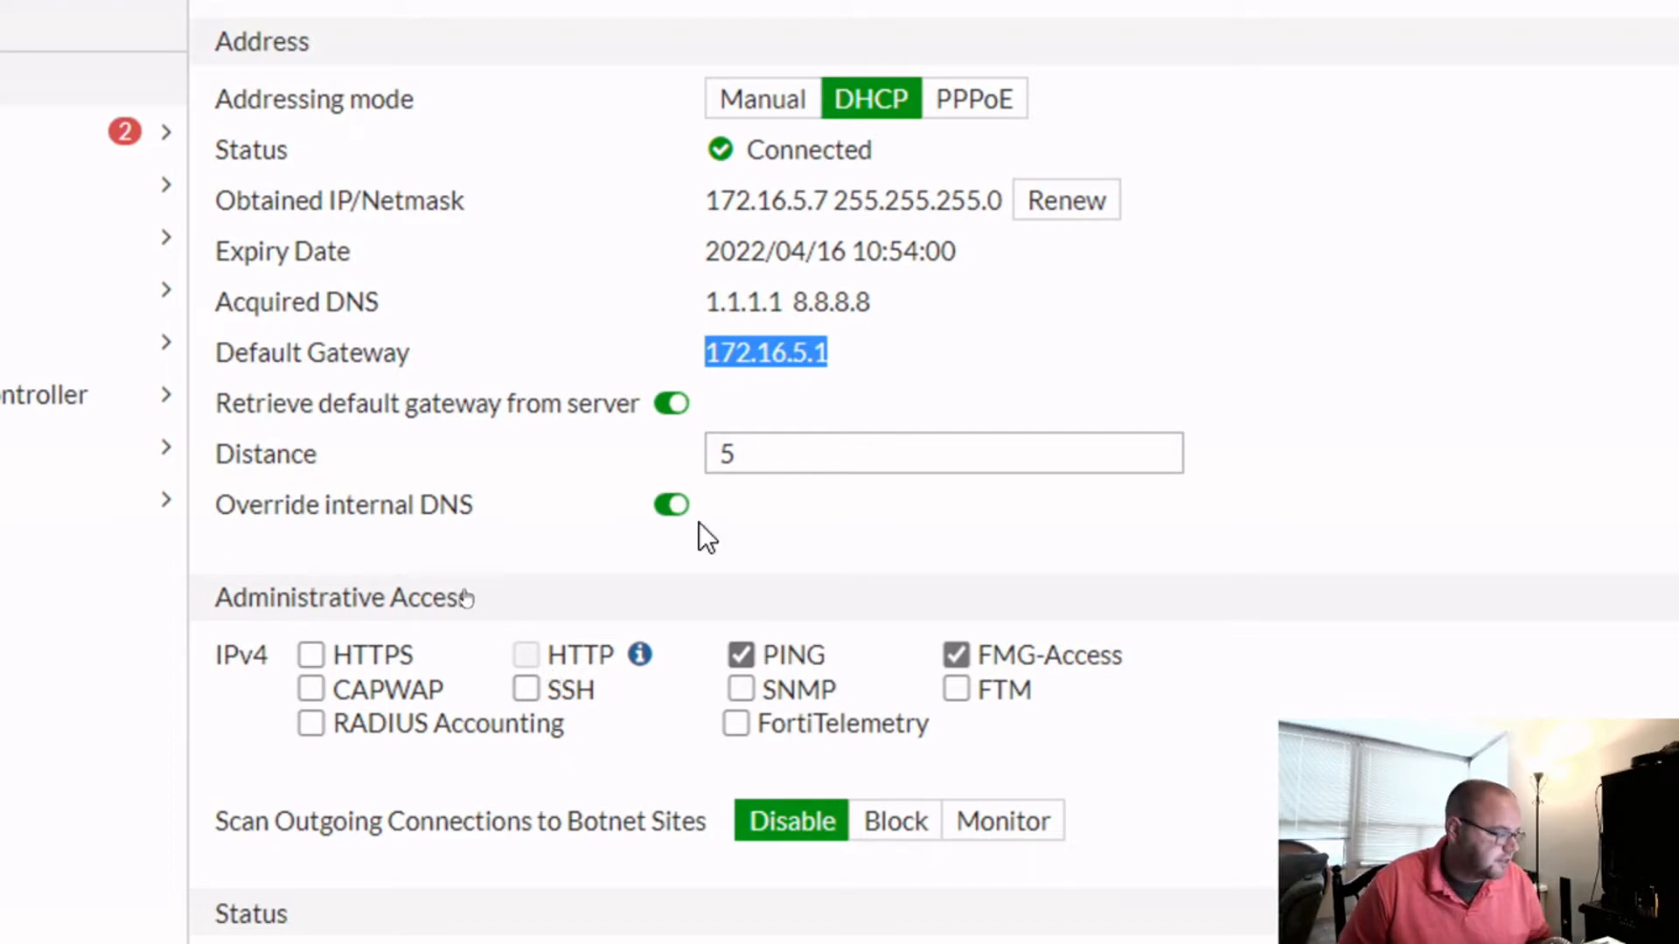
- Allow HTTPS administrative access on the wan interface and save the interface settings
left_click(312, 655)
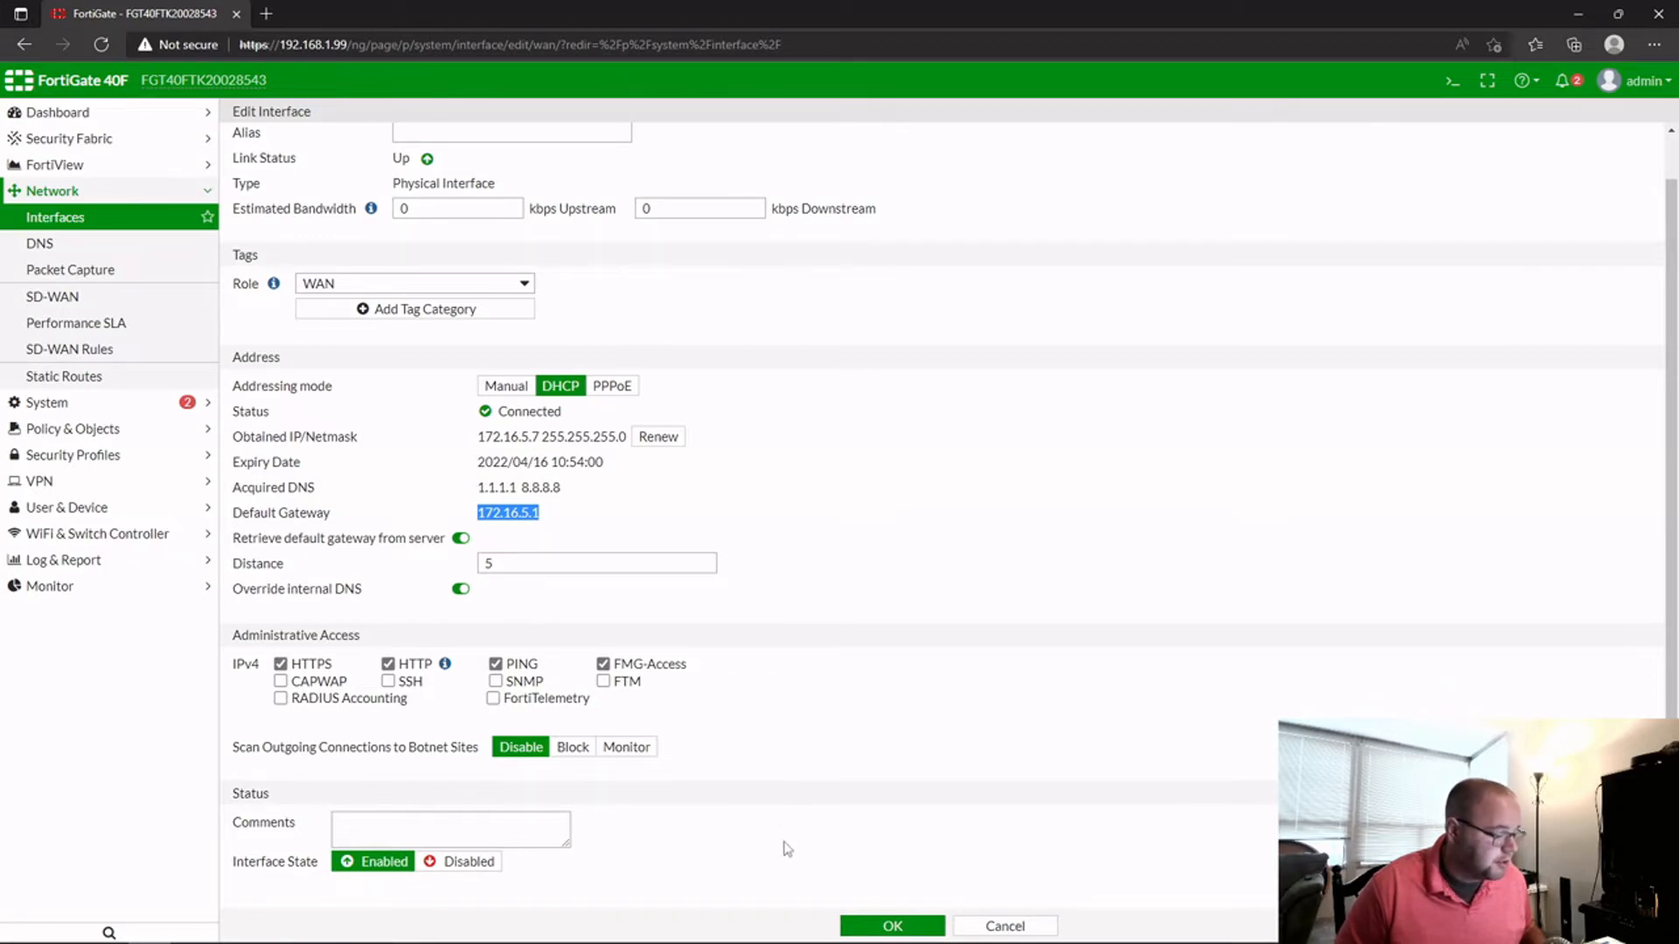
left_click(890, 925)
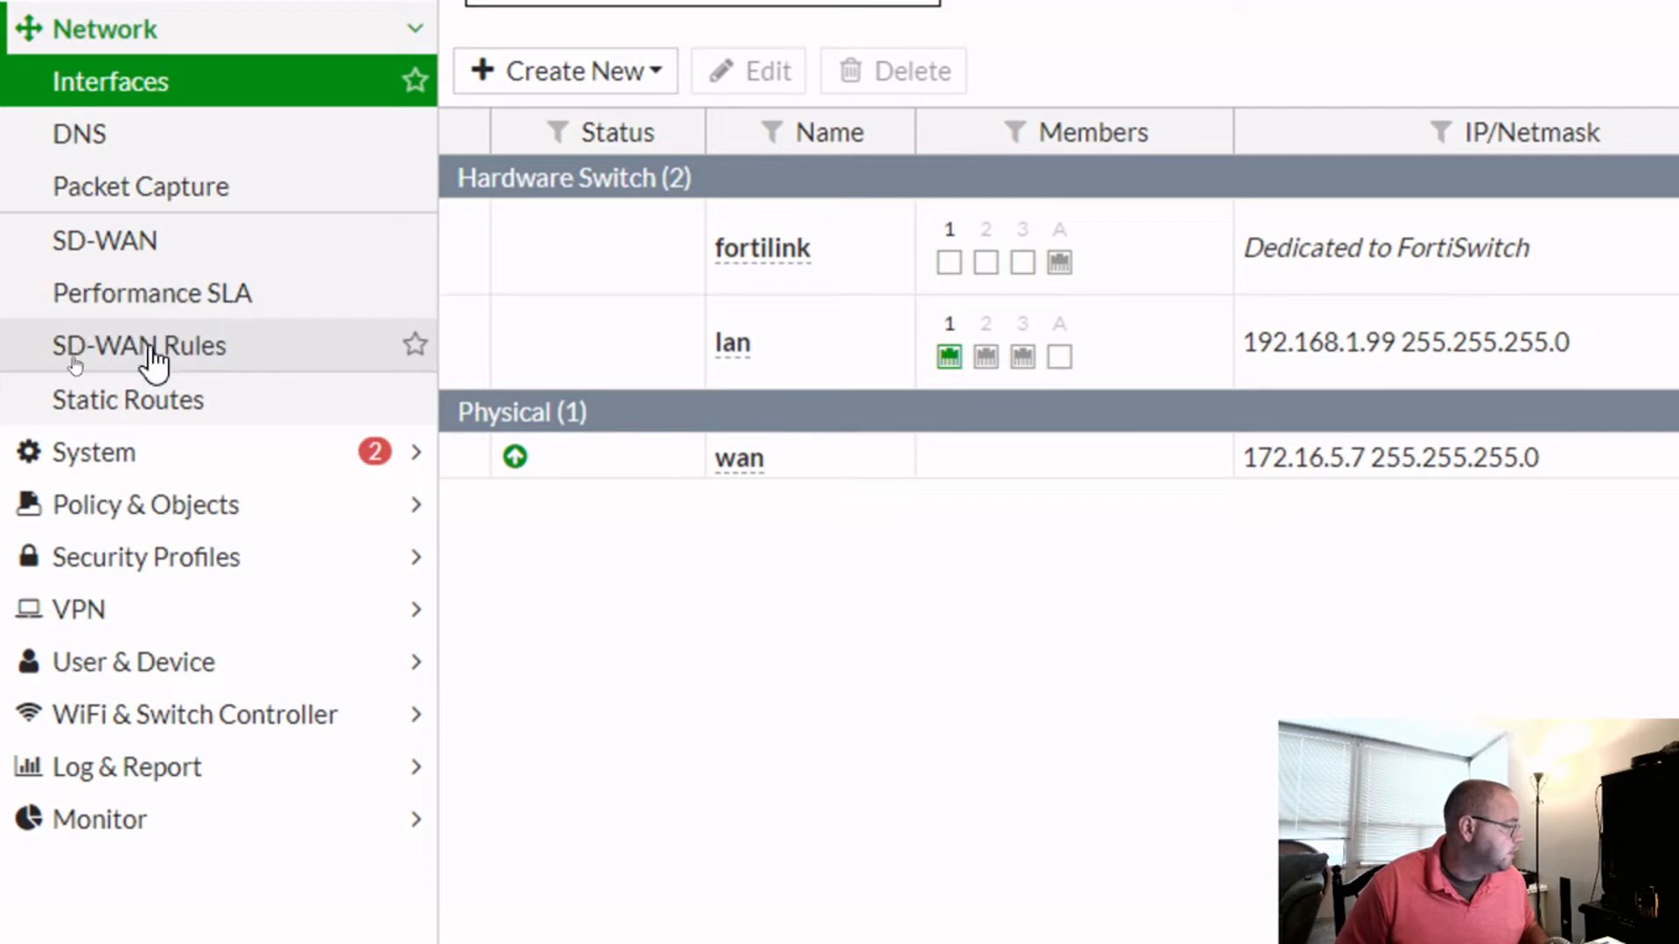
- Start a new static route for destination 0.0.0.0/0.0.0.0 through the wan interface with a dynamic gateway, and cancel it
left_click(167, 409)
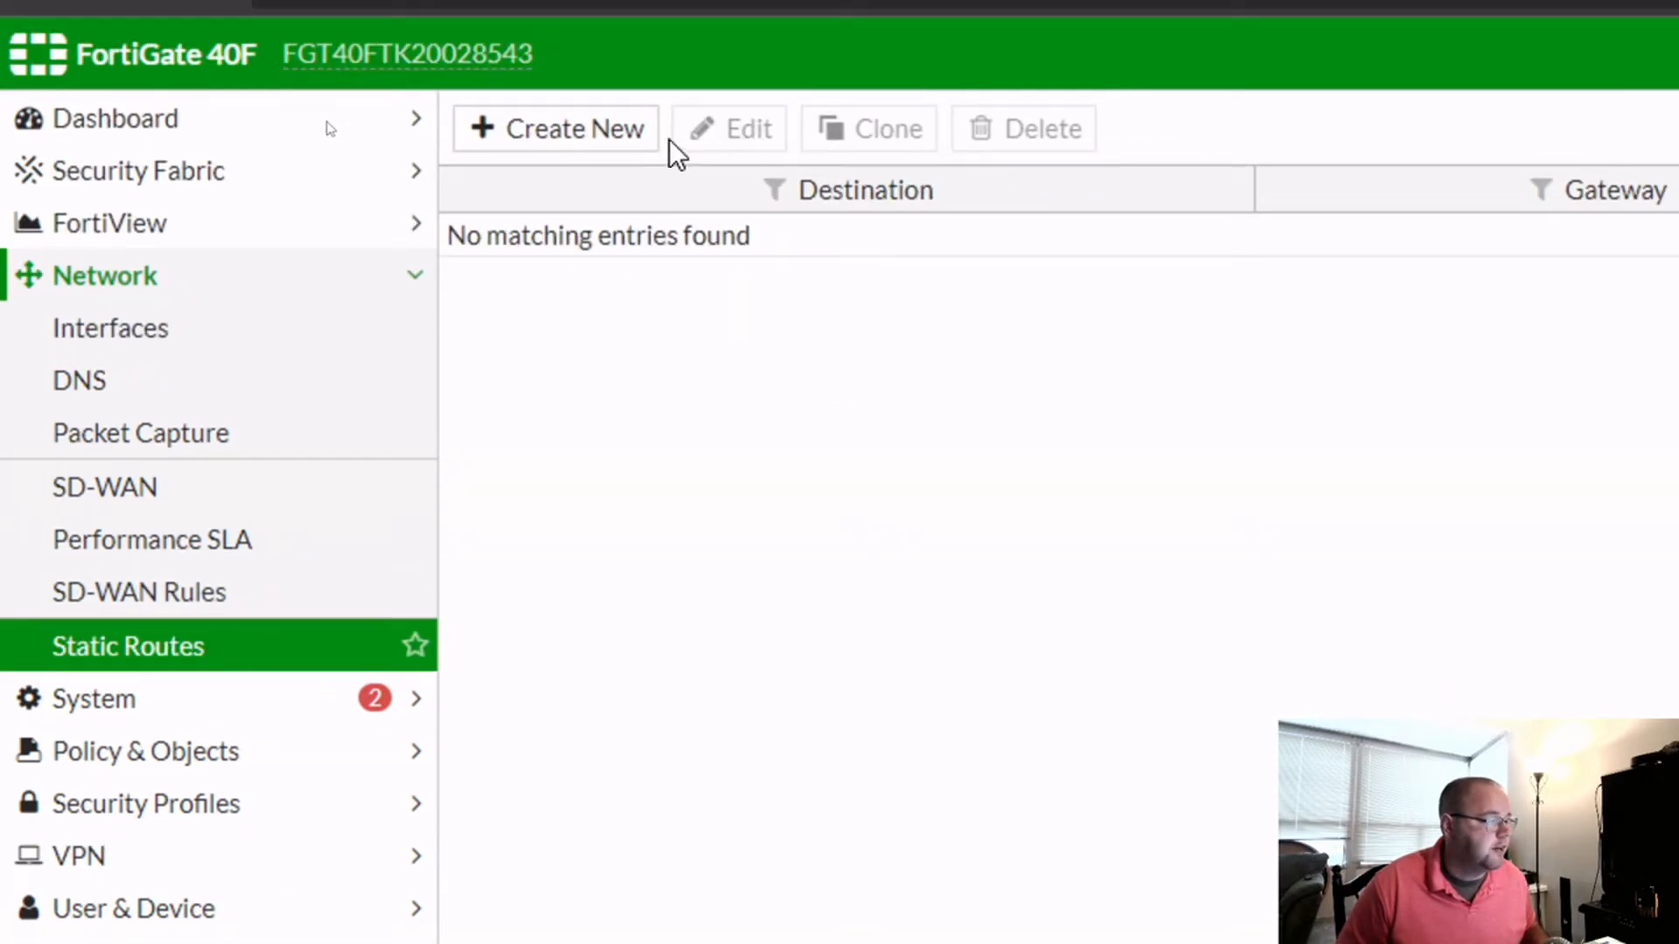
left_click(582, 143)
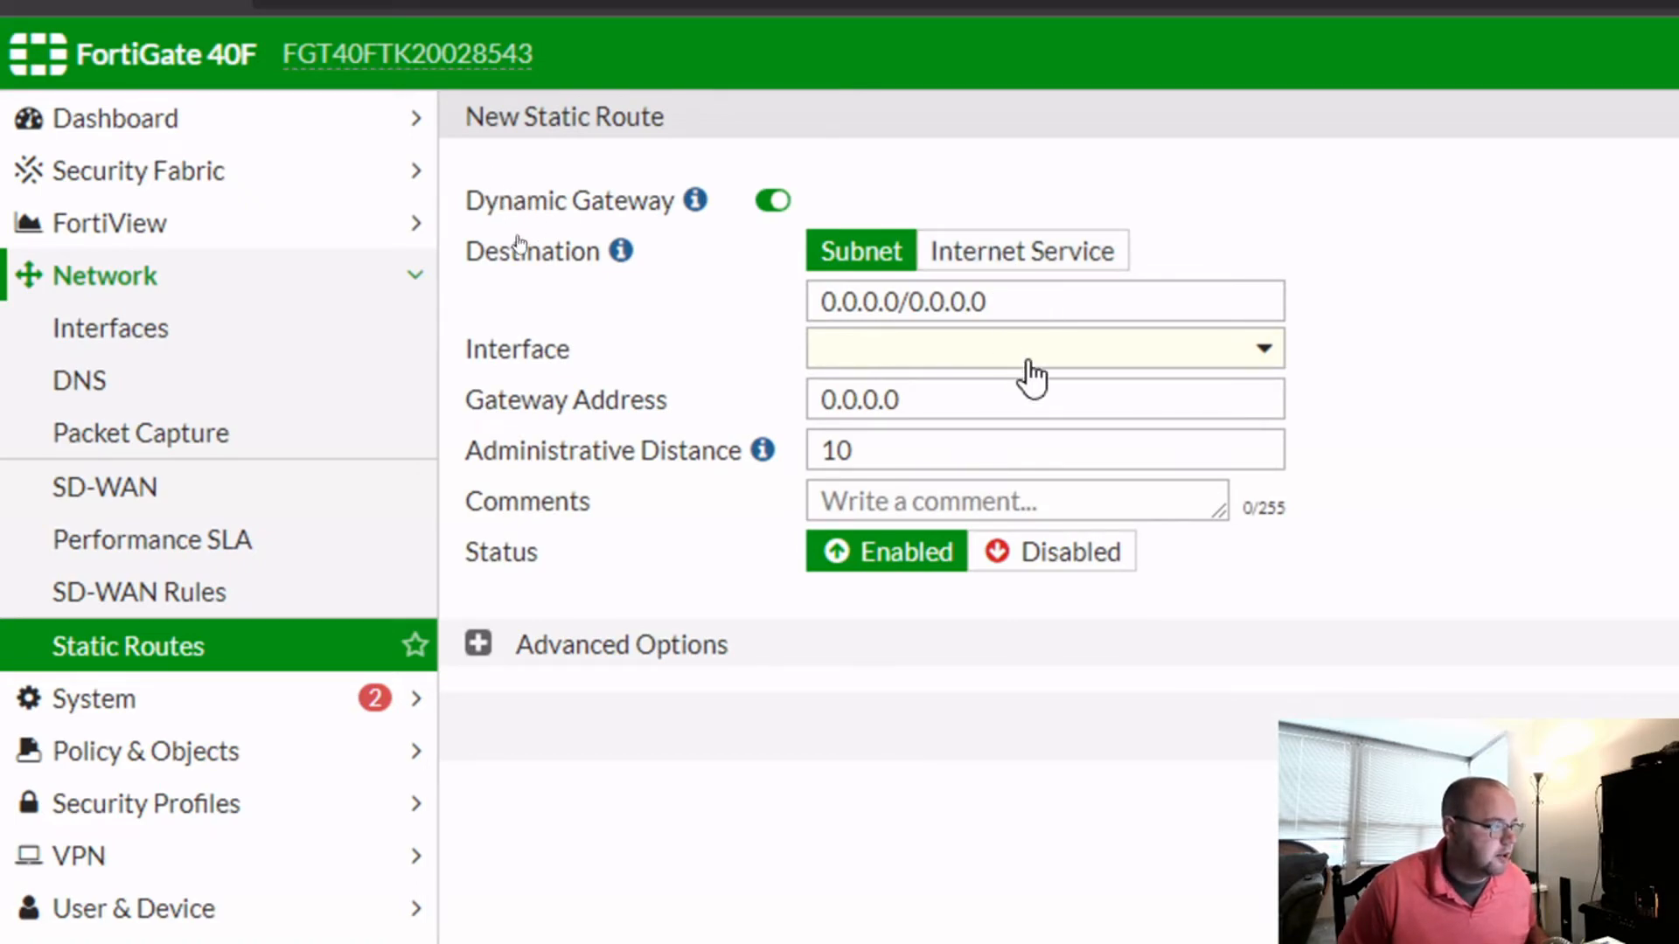
left_click(1080, 359)
left_click(1094, 494)
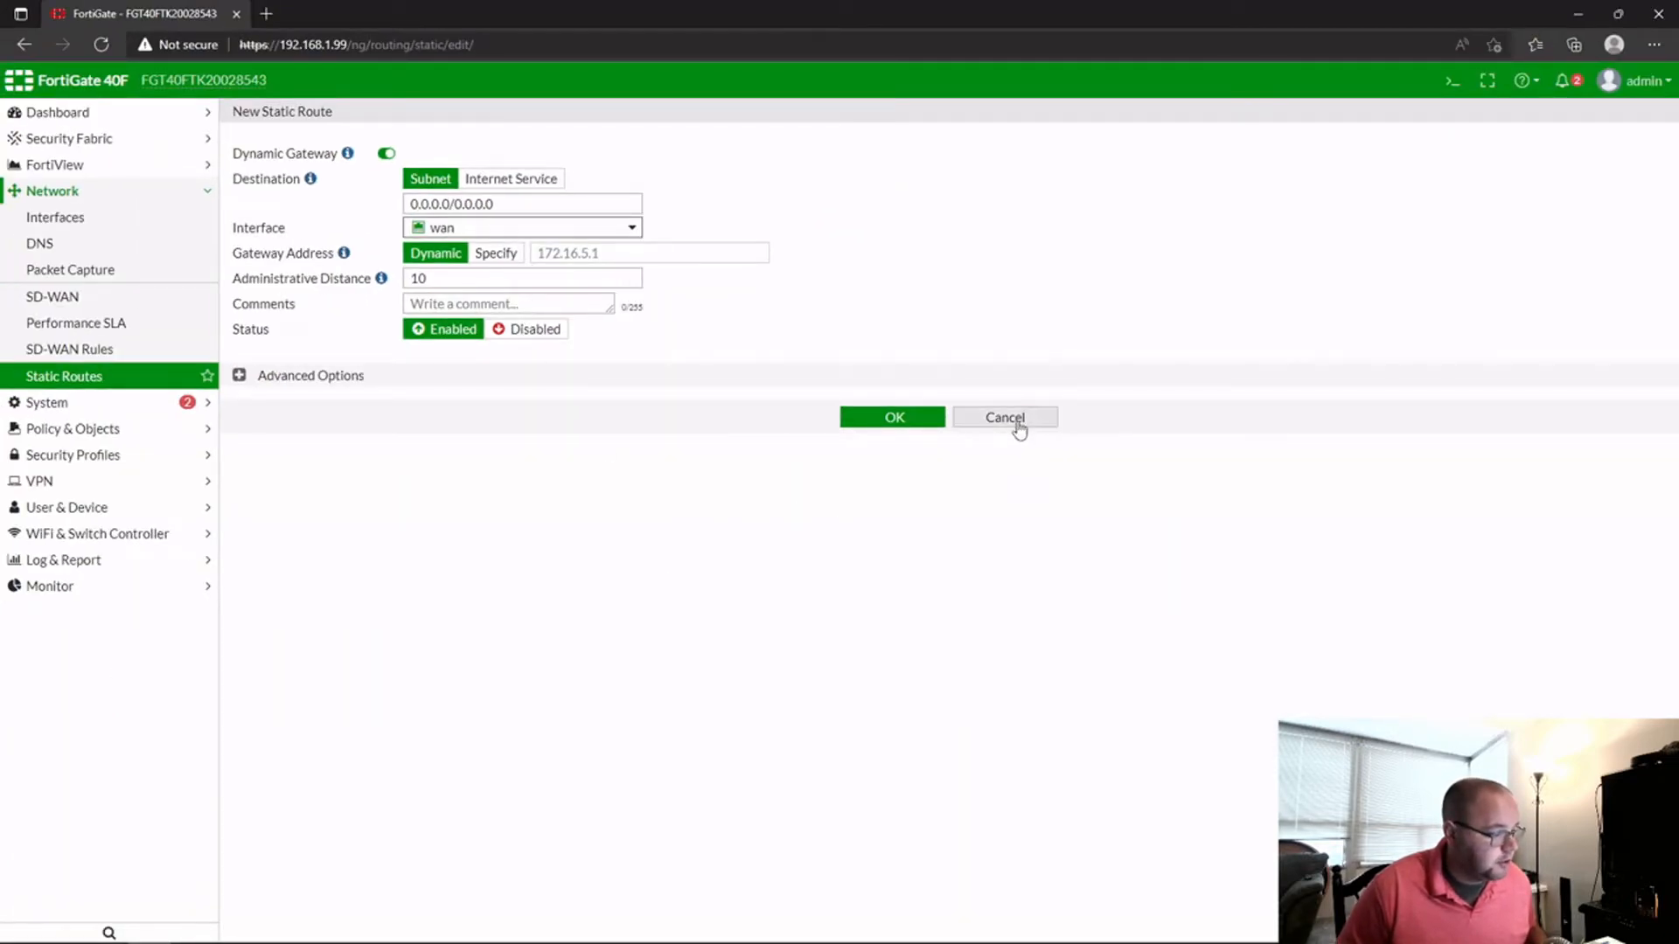
left_click(1018, 420)
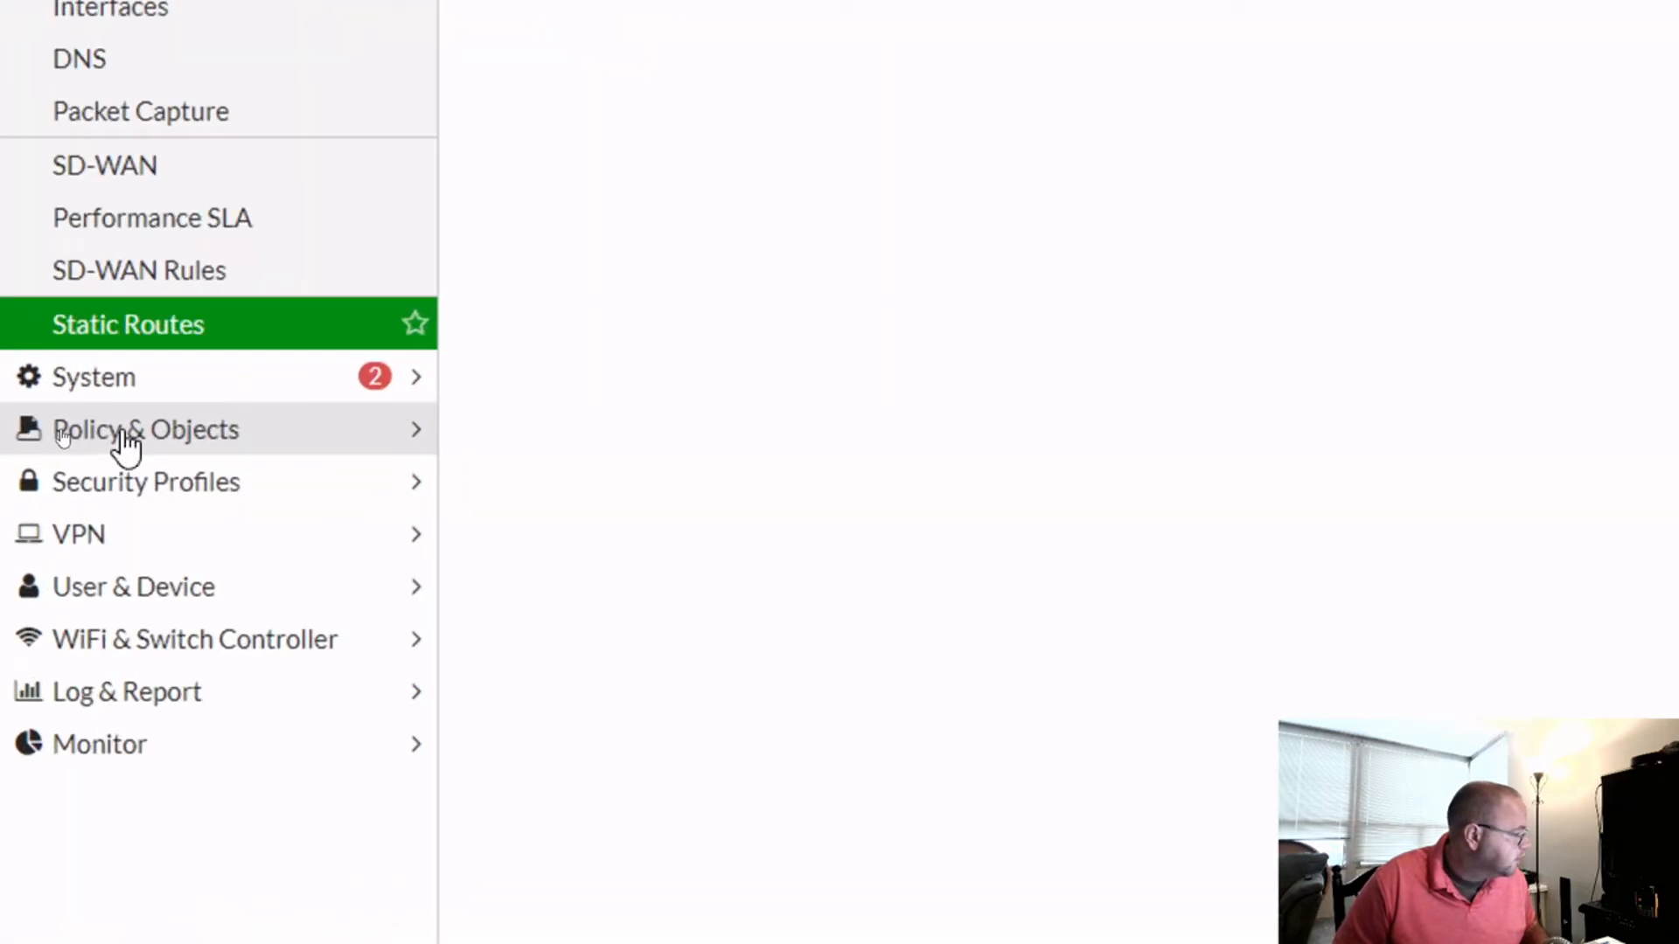
- Open the lan-to-wan IPv4 policy and review its interfaces, source, destination, schedule, service and action
left_click(66, 429)
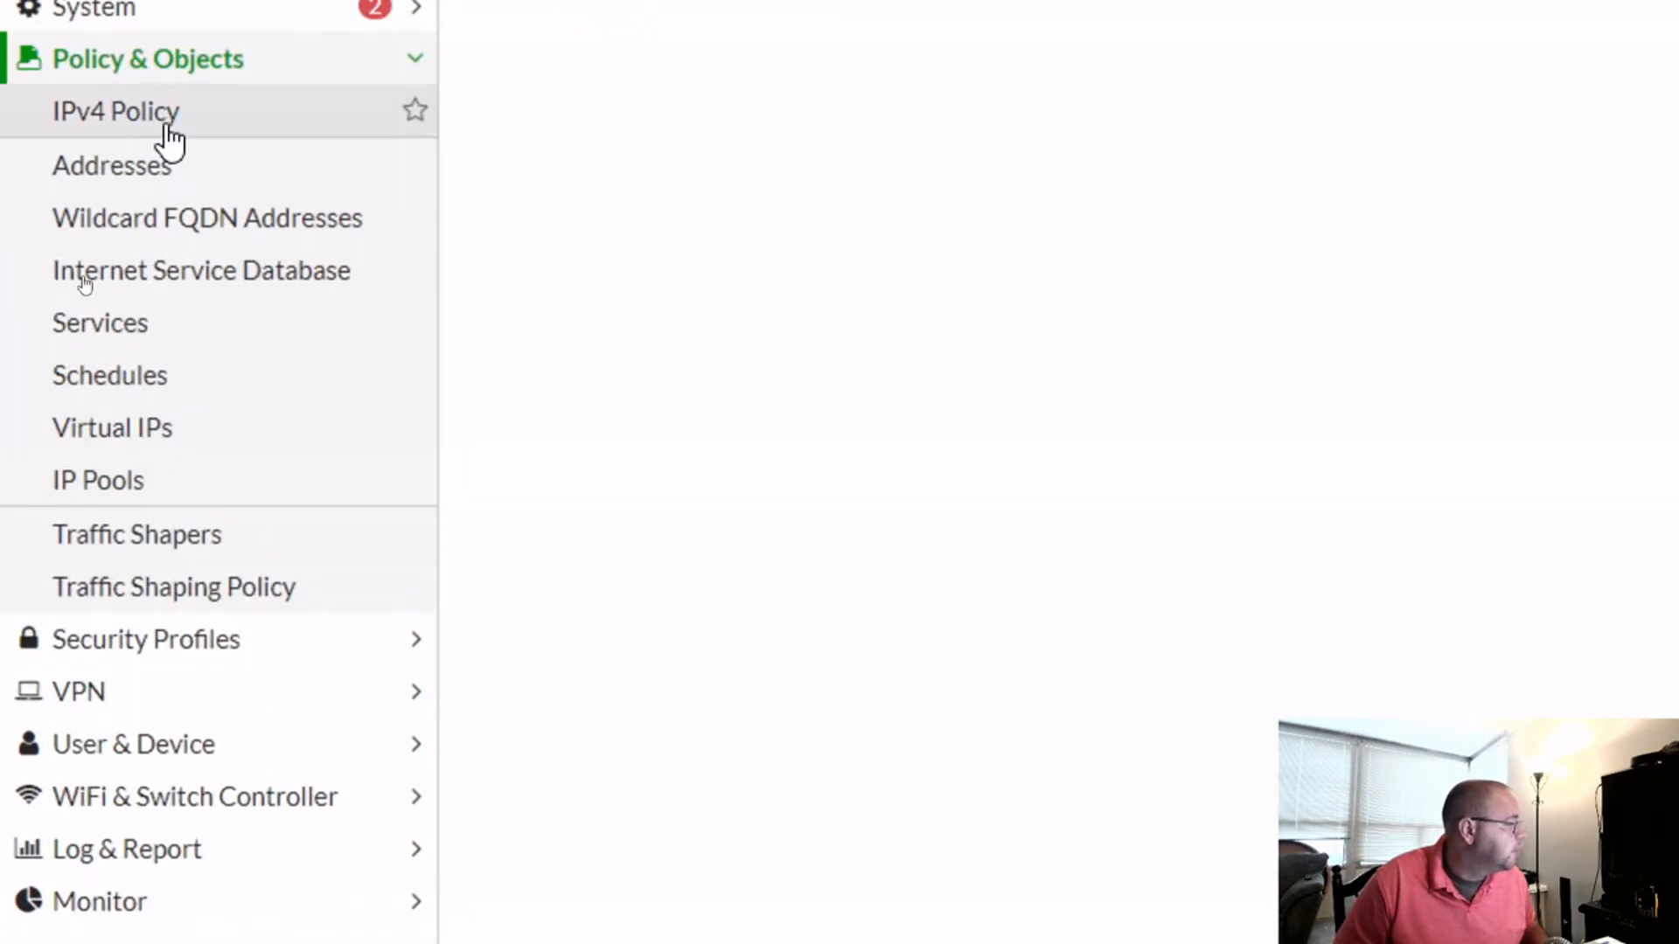
left_click(68, 165)
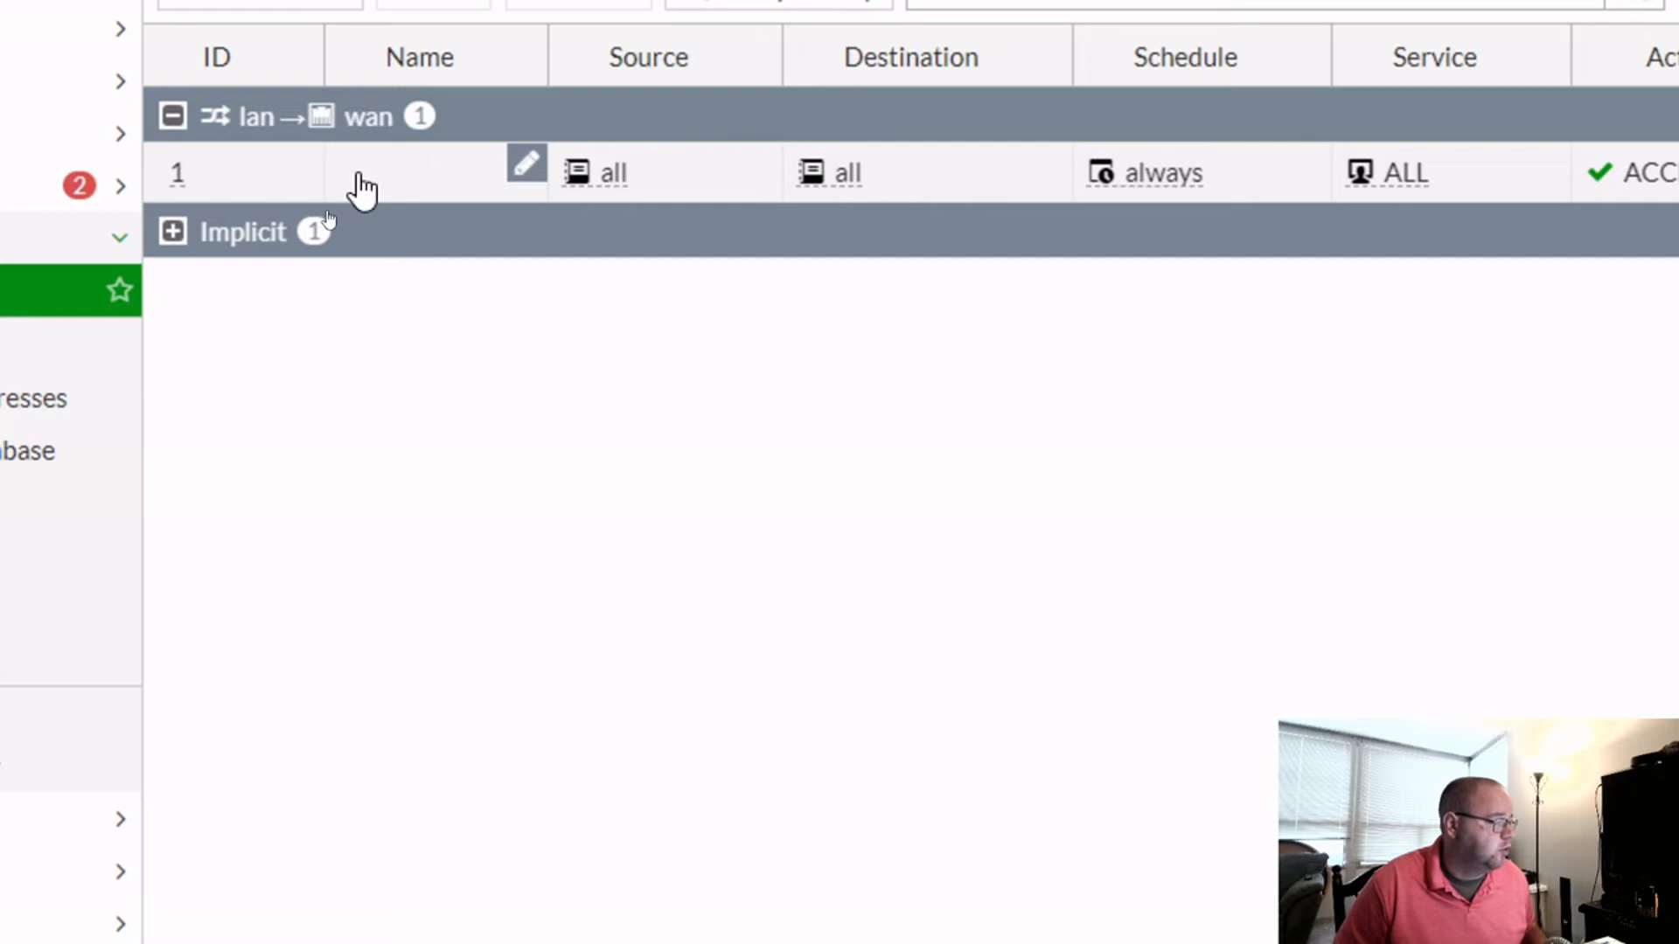
double_click(361, 179)
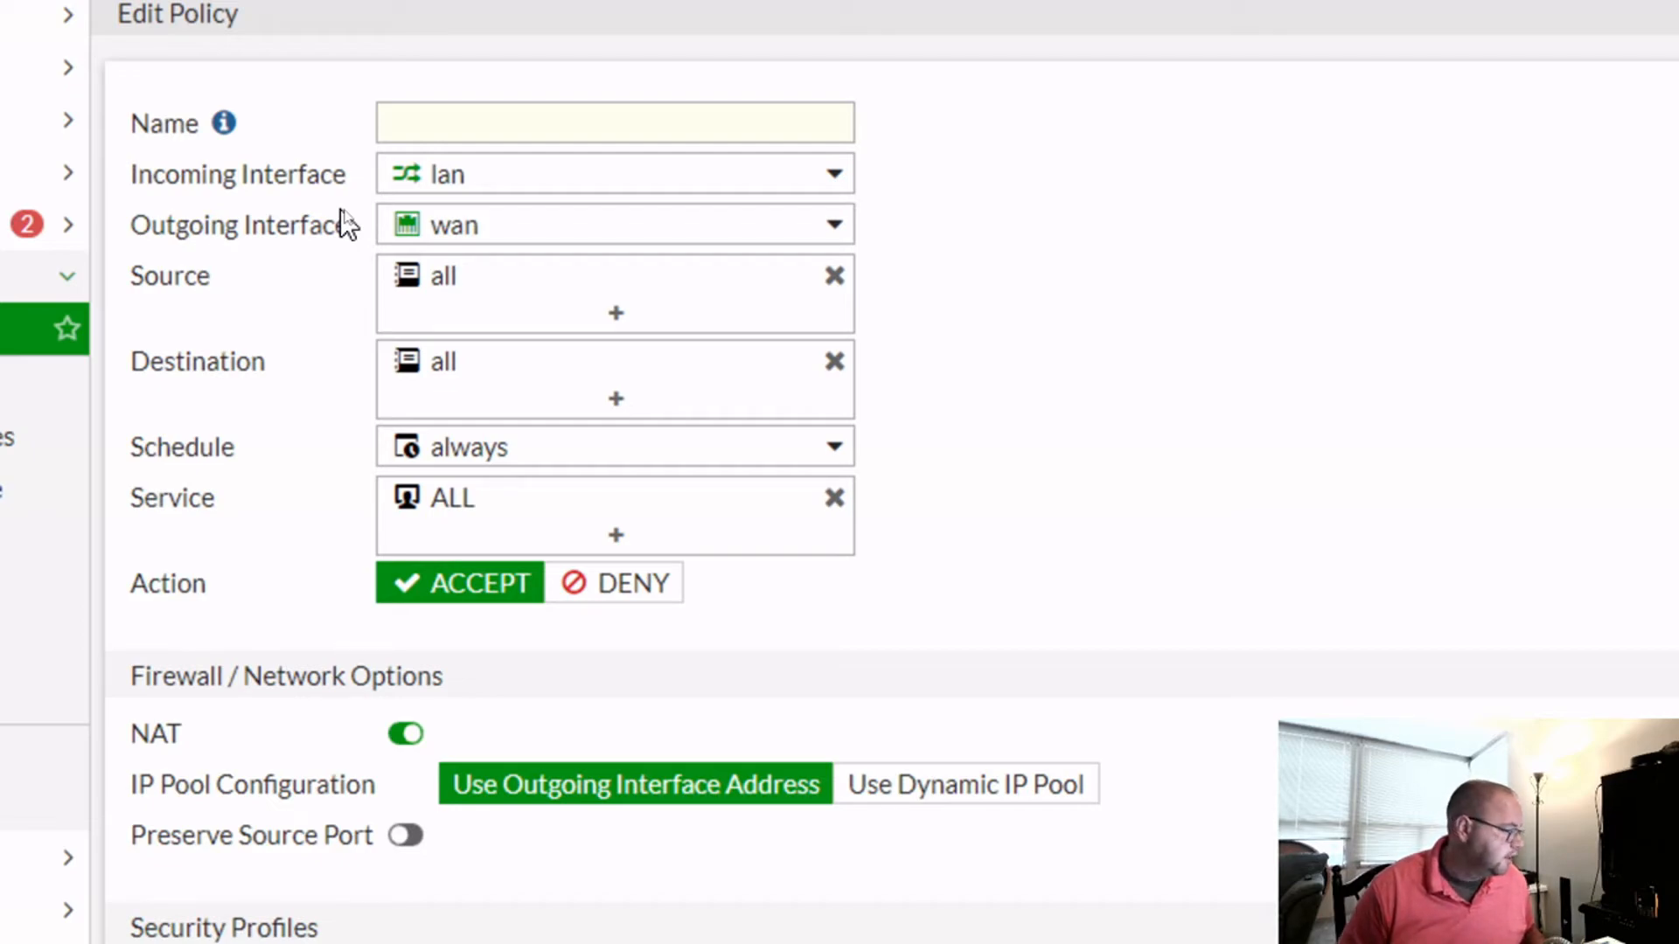
mouse_move(512, 383)
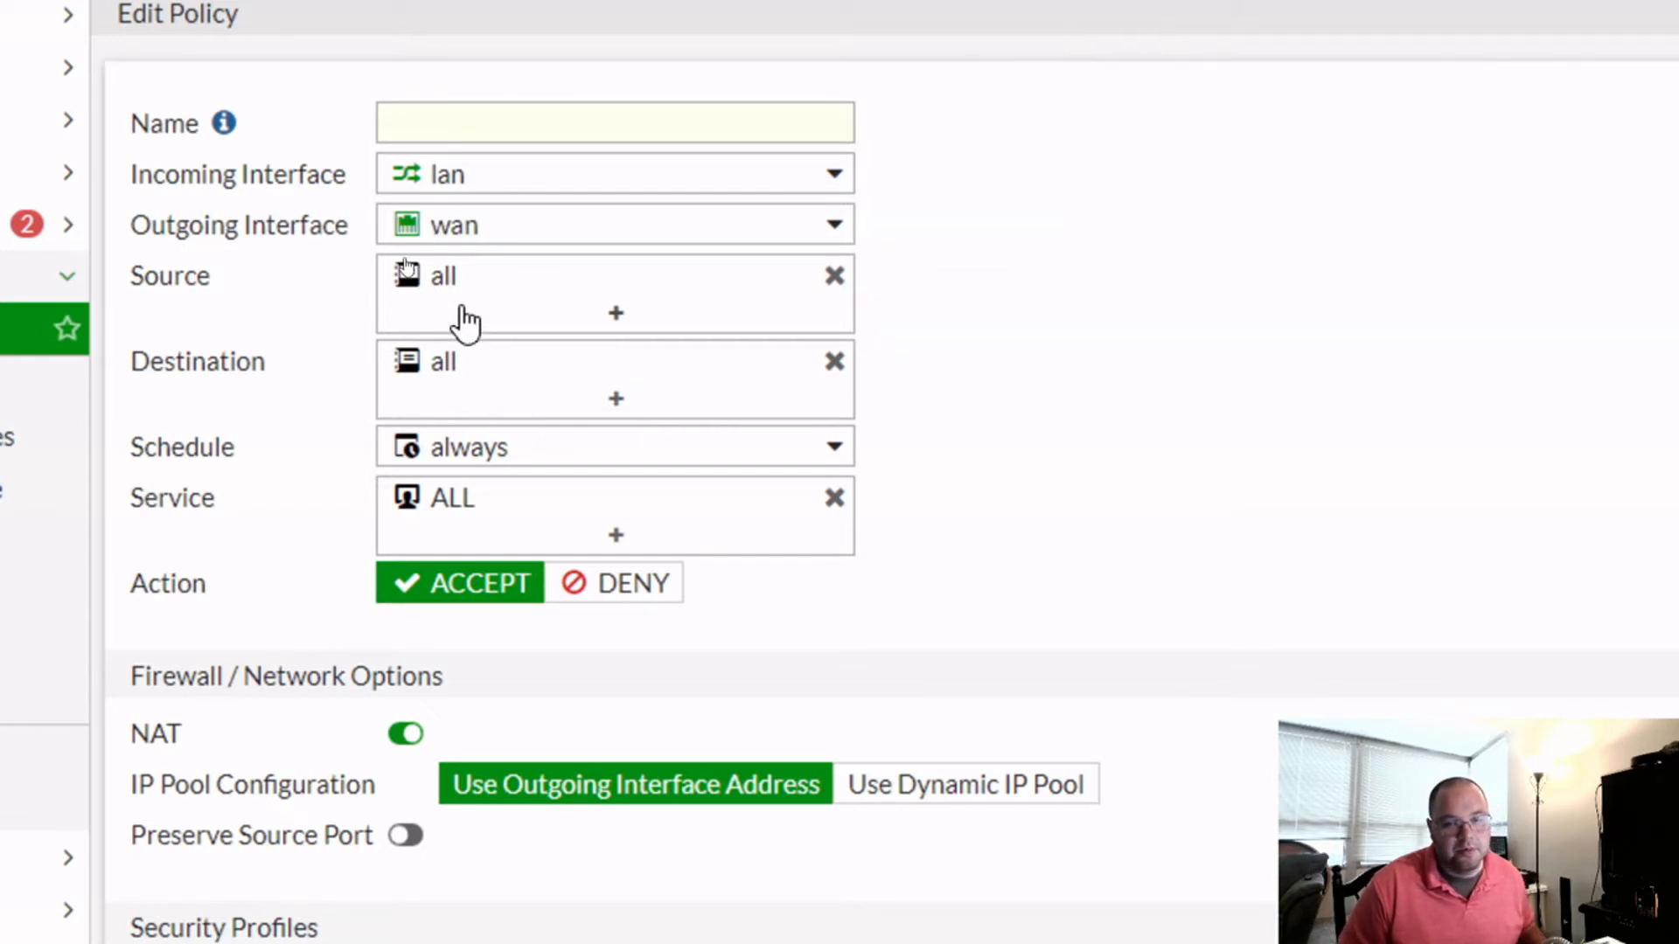
mouse_move(452, 236)
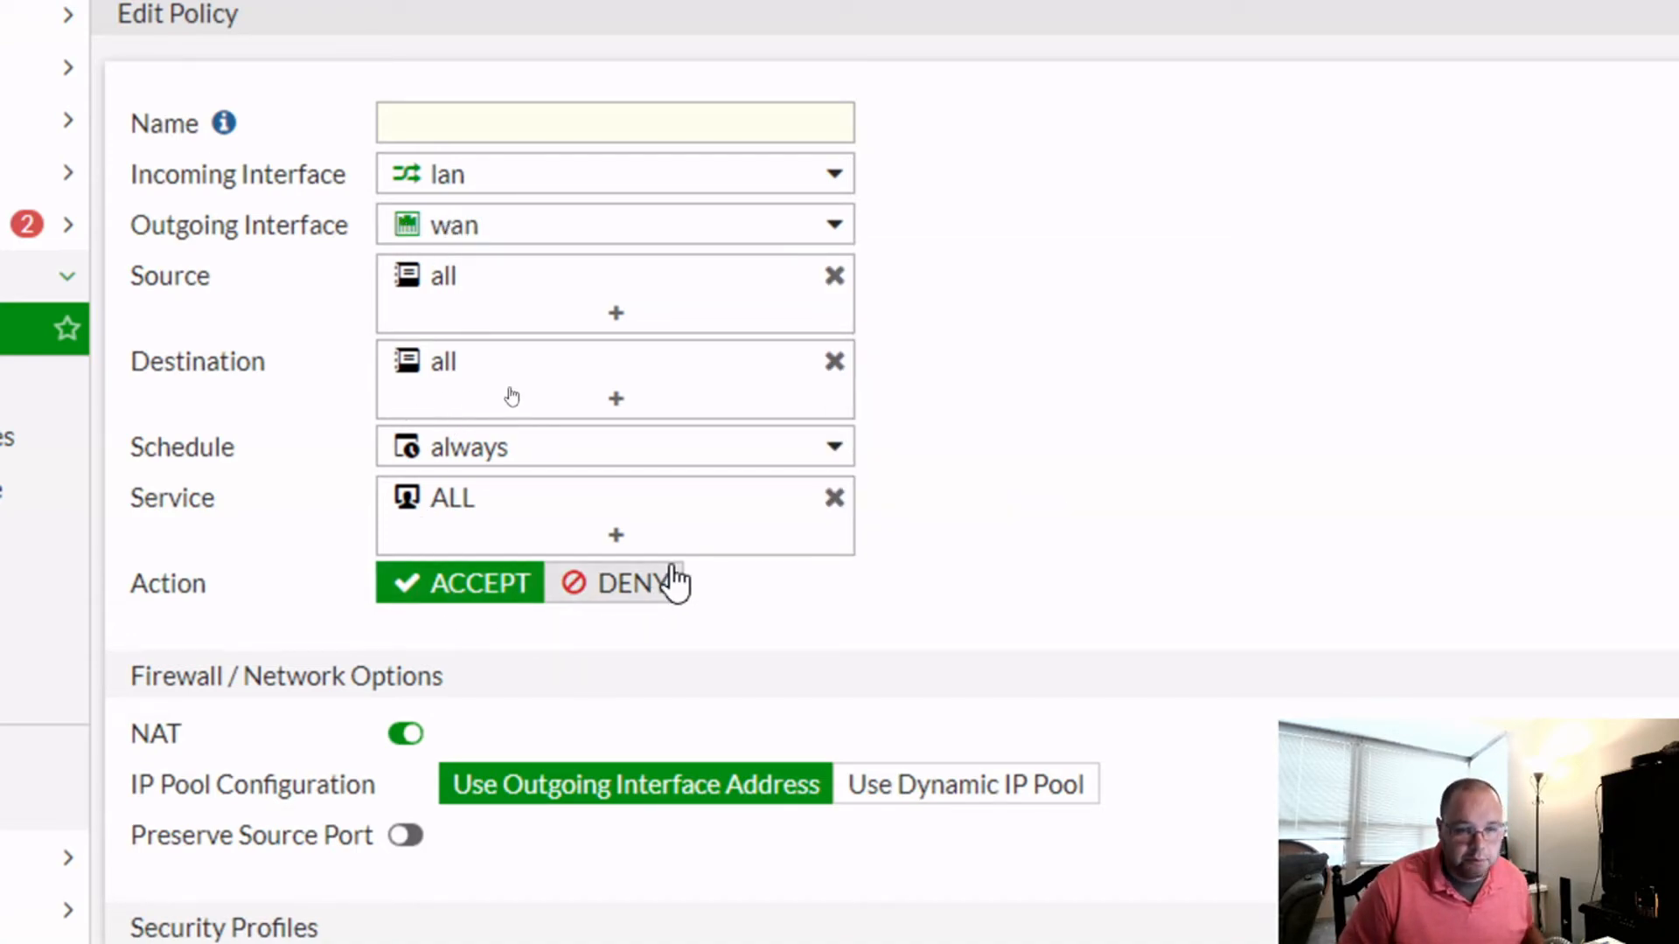
- Review the policy's NAT, security profile and logging options, close it without changes, and expand the Implicit policy group
scroll(568, 559, "down", 1)
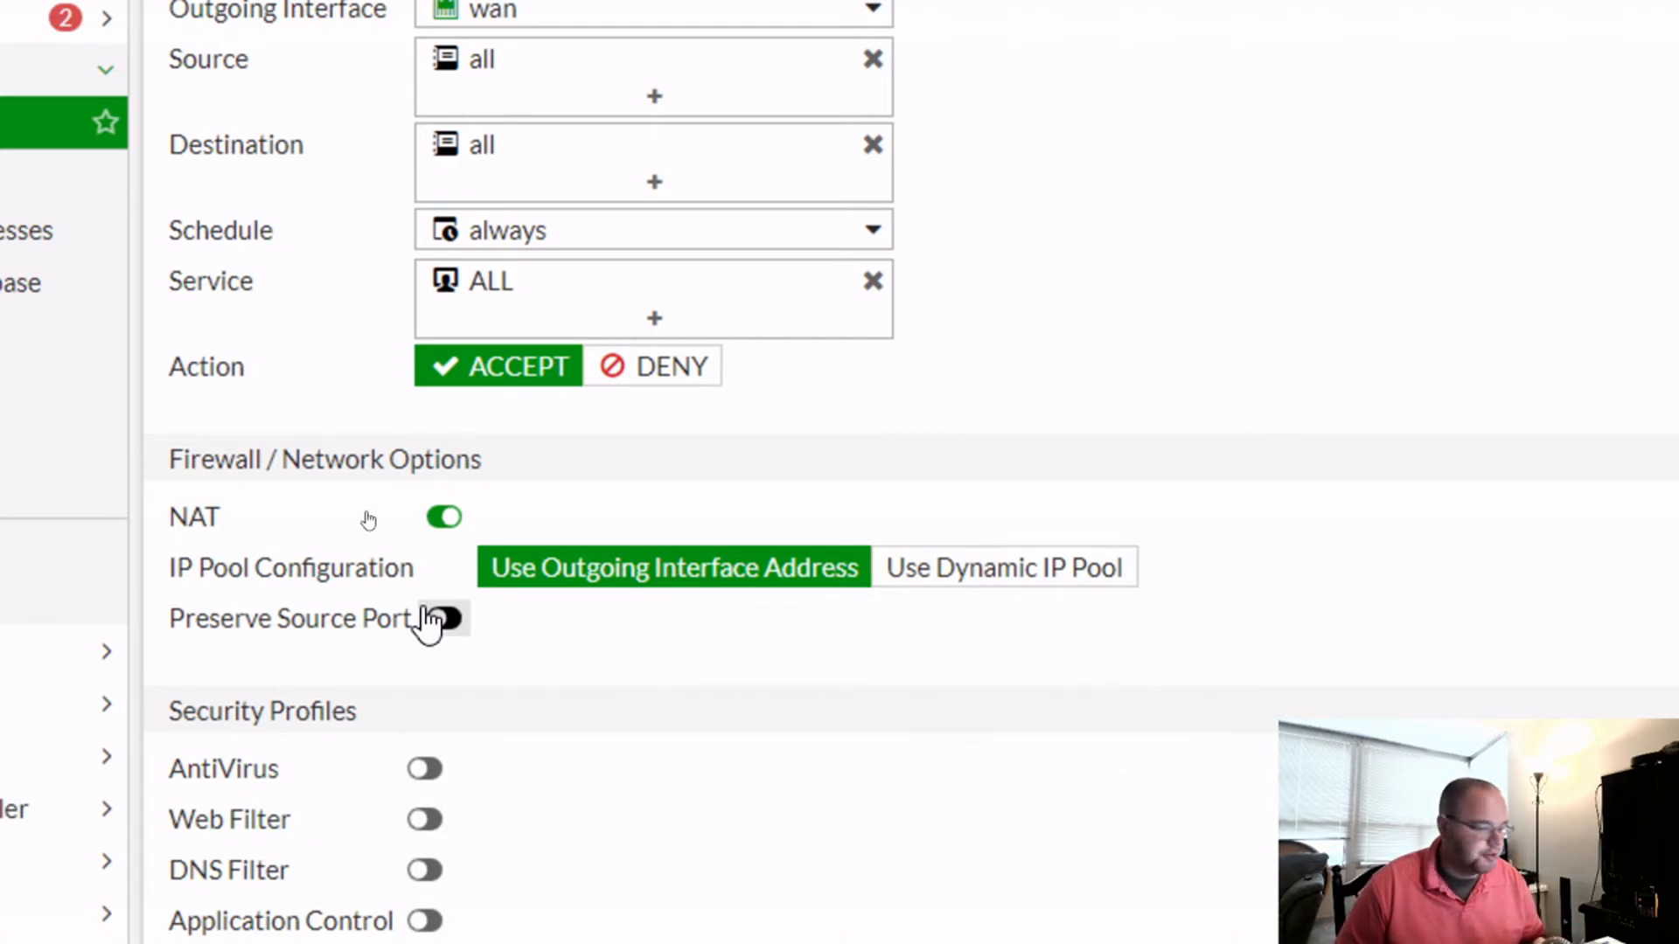
scroll(389, 710, "down", 4)
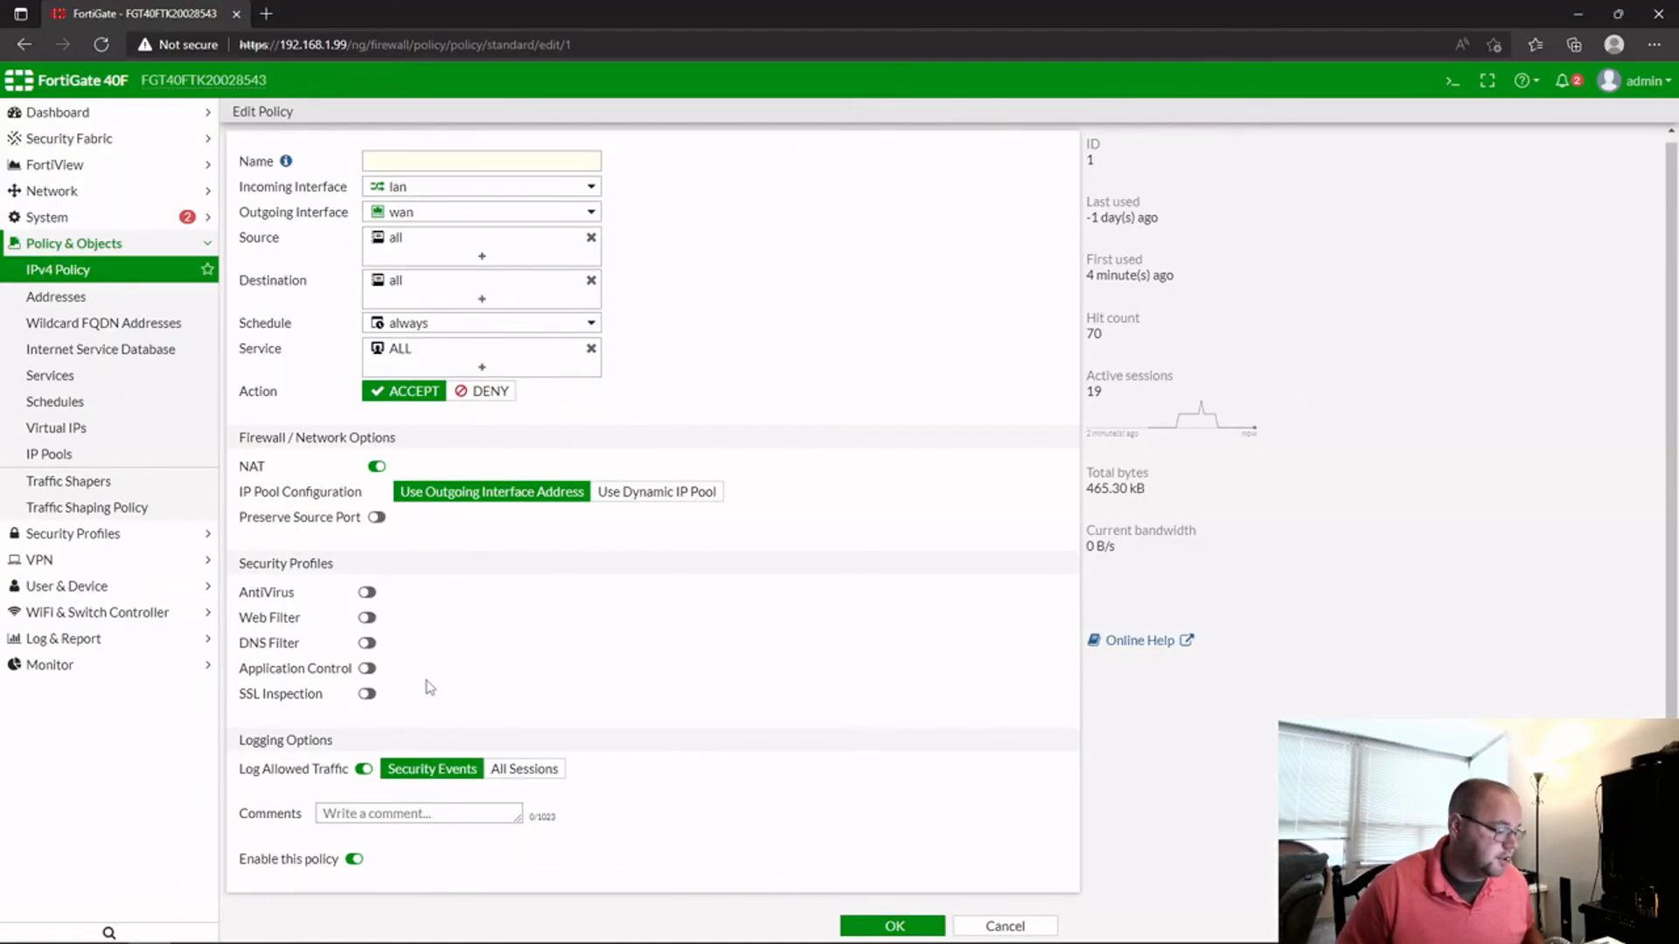
left_click(901, 926)
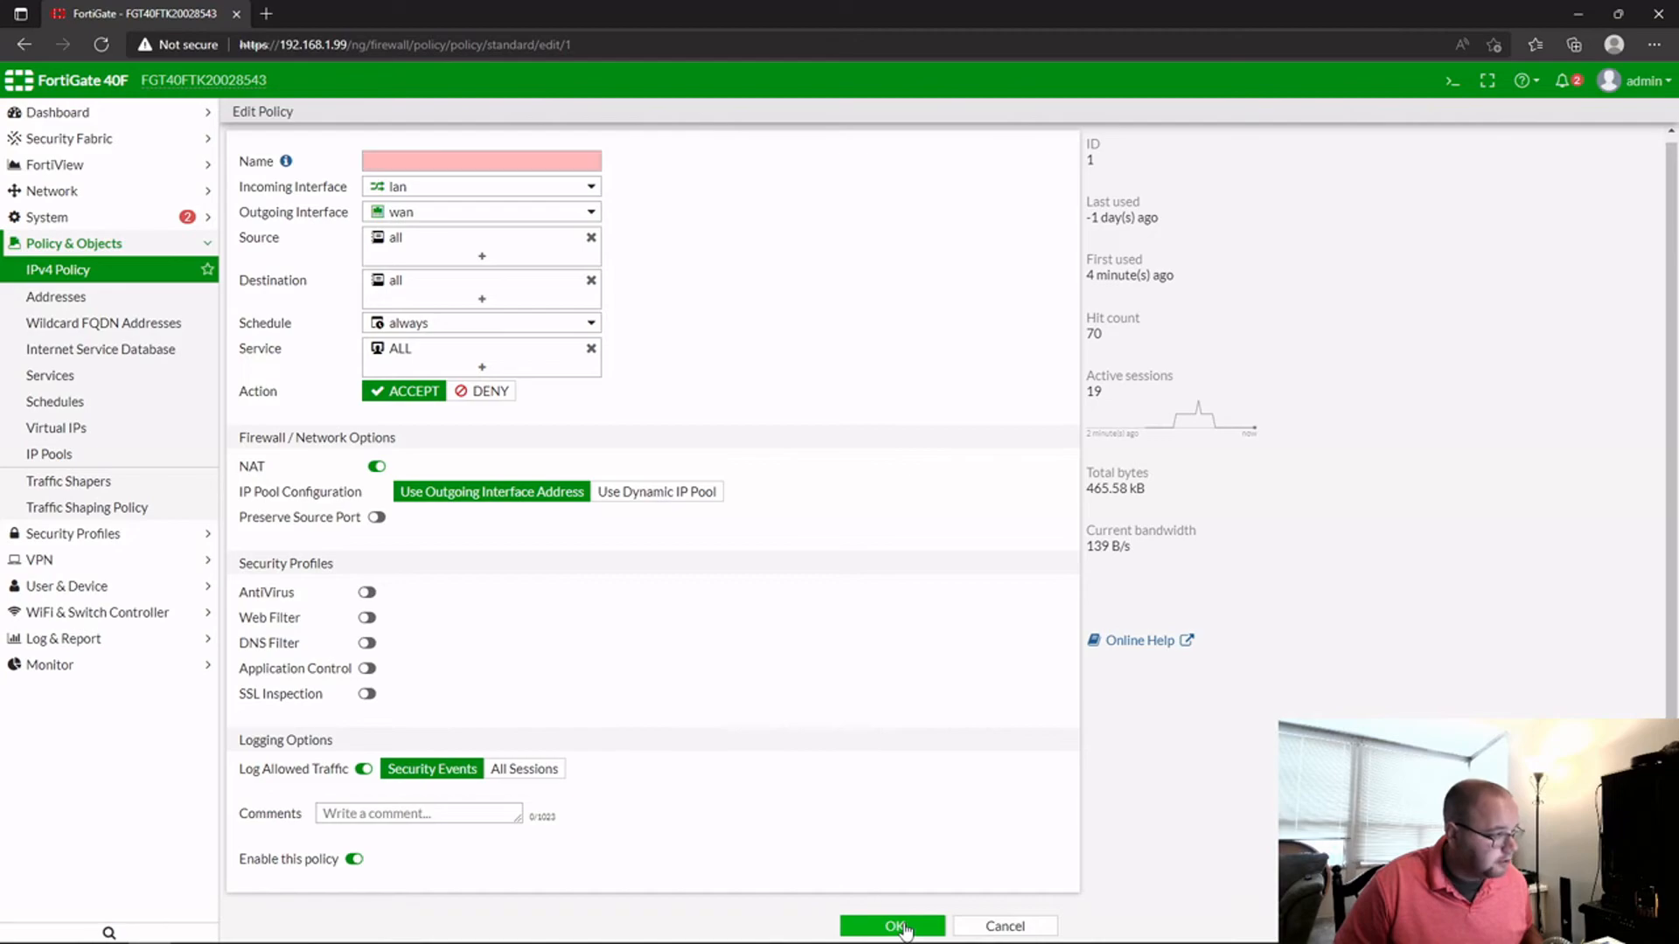
left_click(1008, 925)
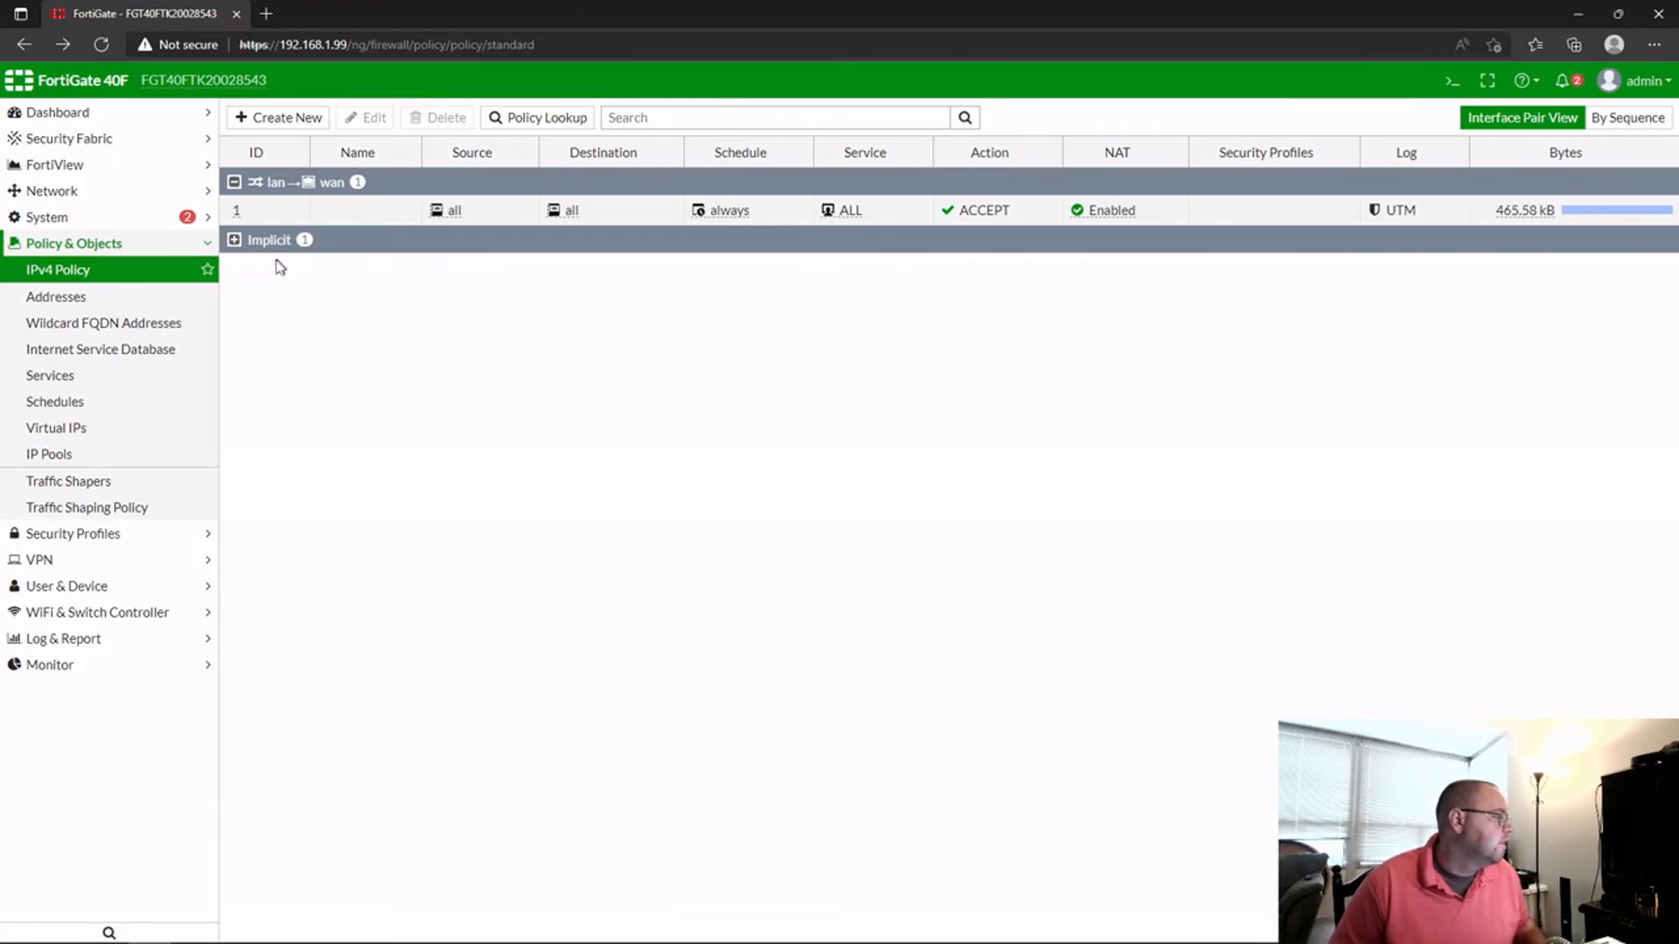
left_click(236, 244)
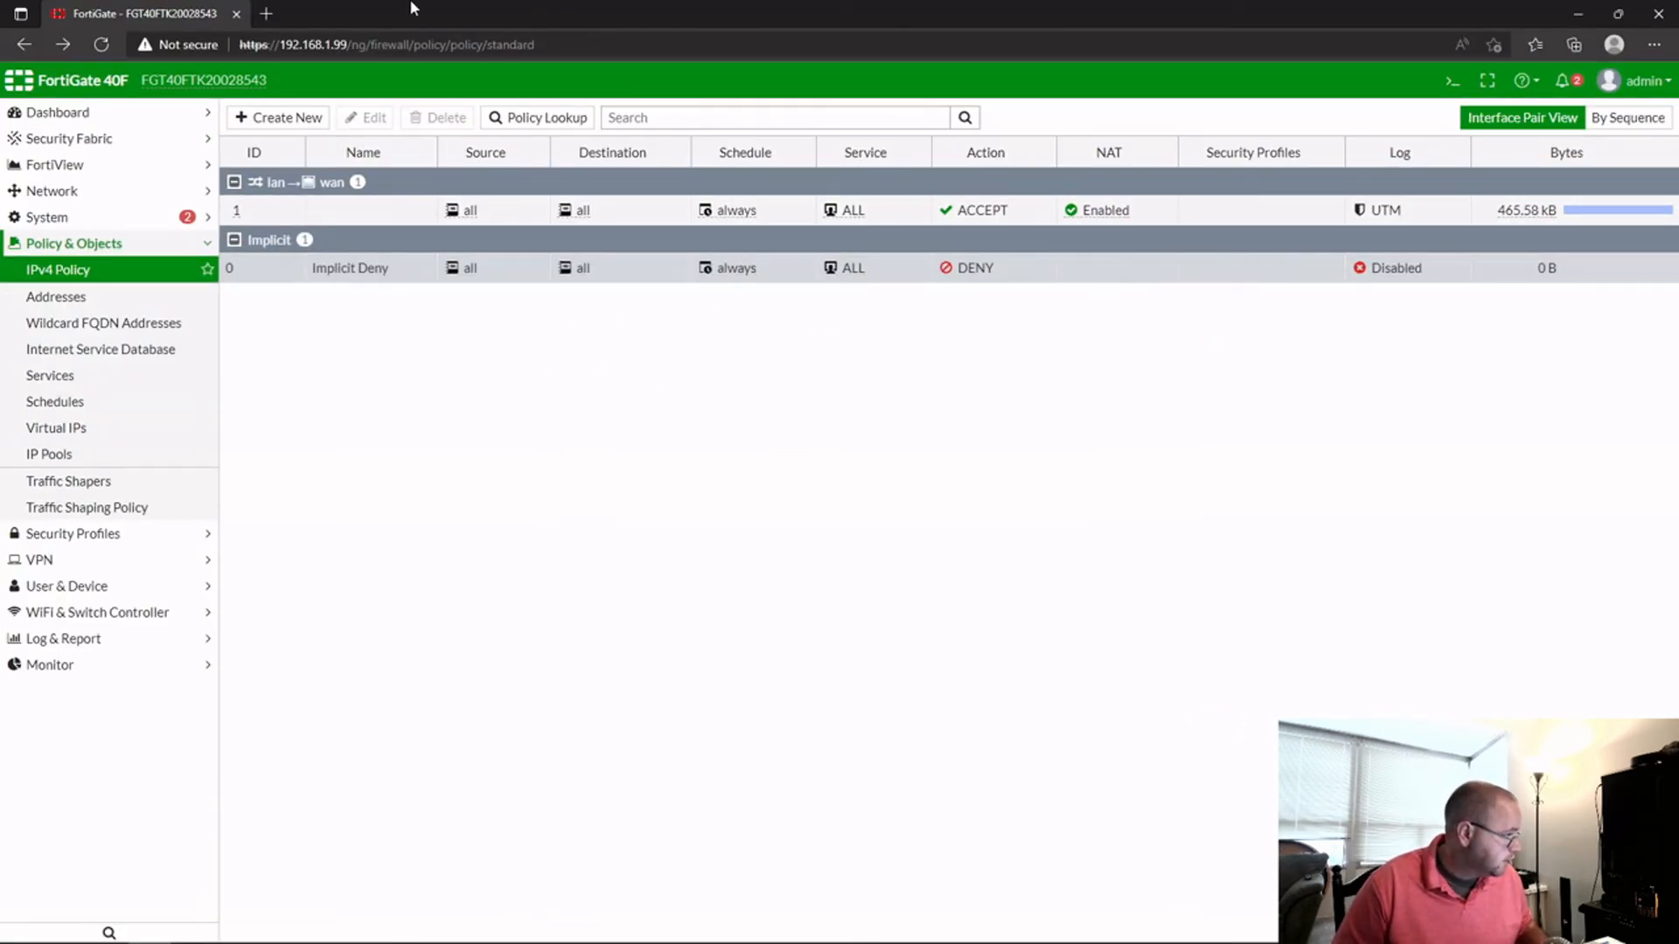
- Test internet access through the firewall by loading google.com and cnn.com in a new browser tab, and close that tab
left_click(266, 13)
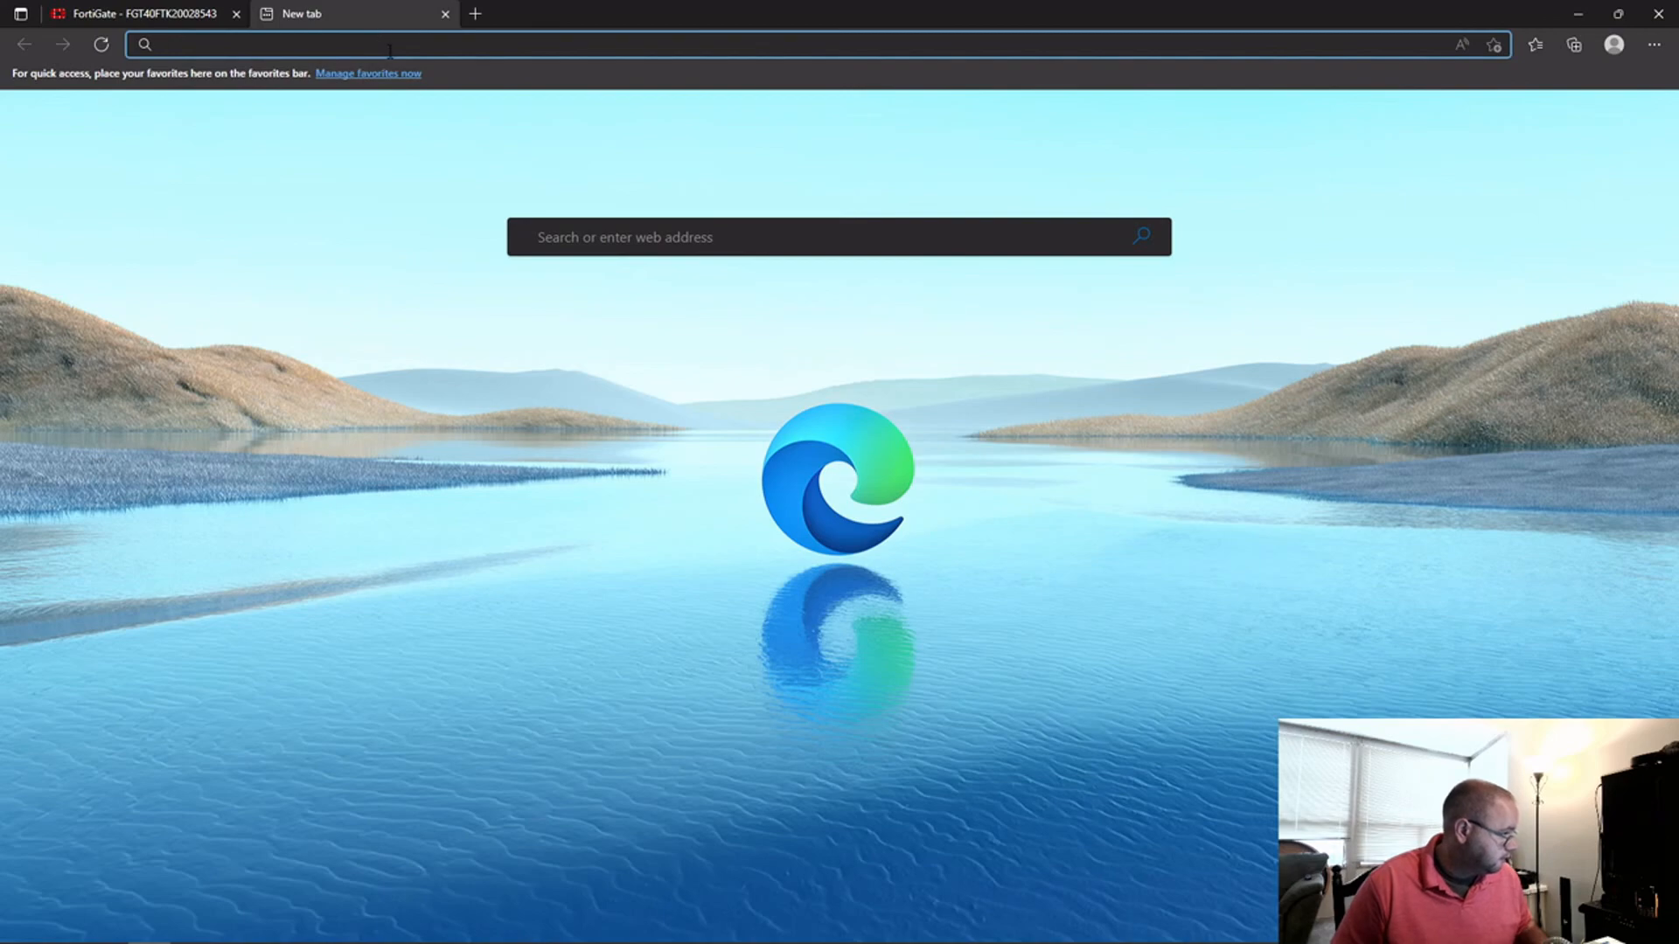
type("google.com")
key("Return")
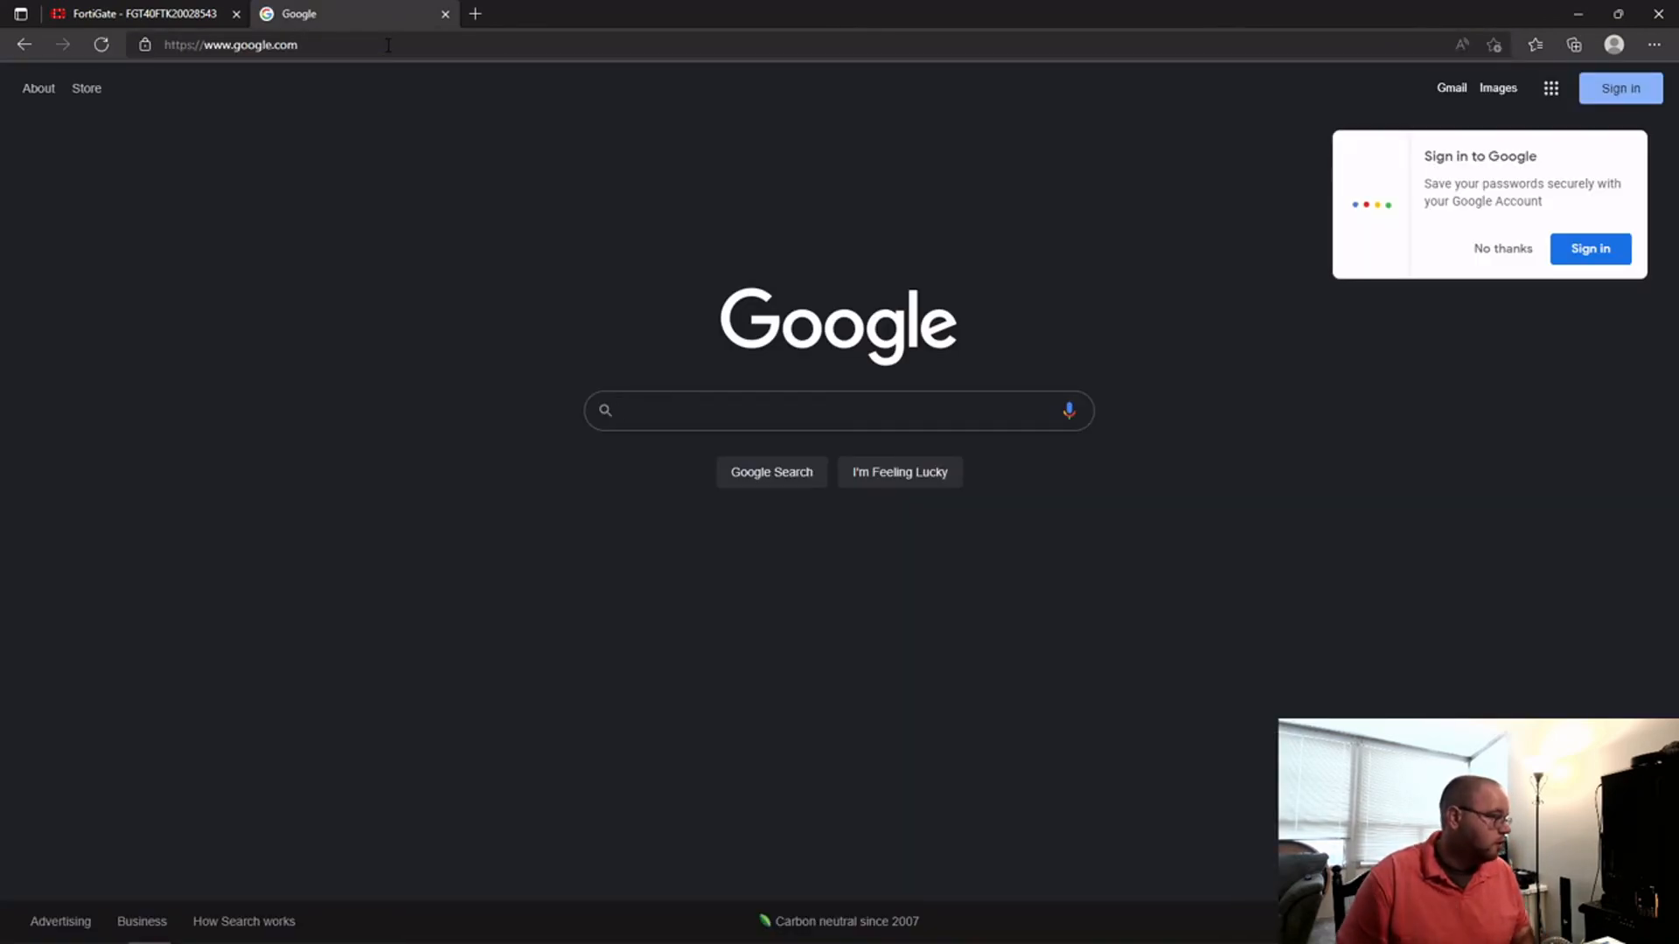
left_click(387, 44)
type("cn")
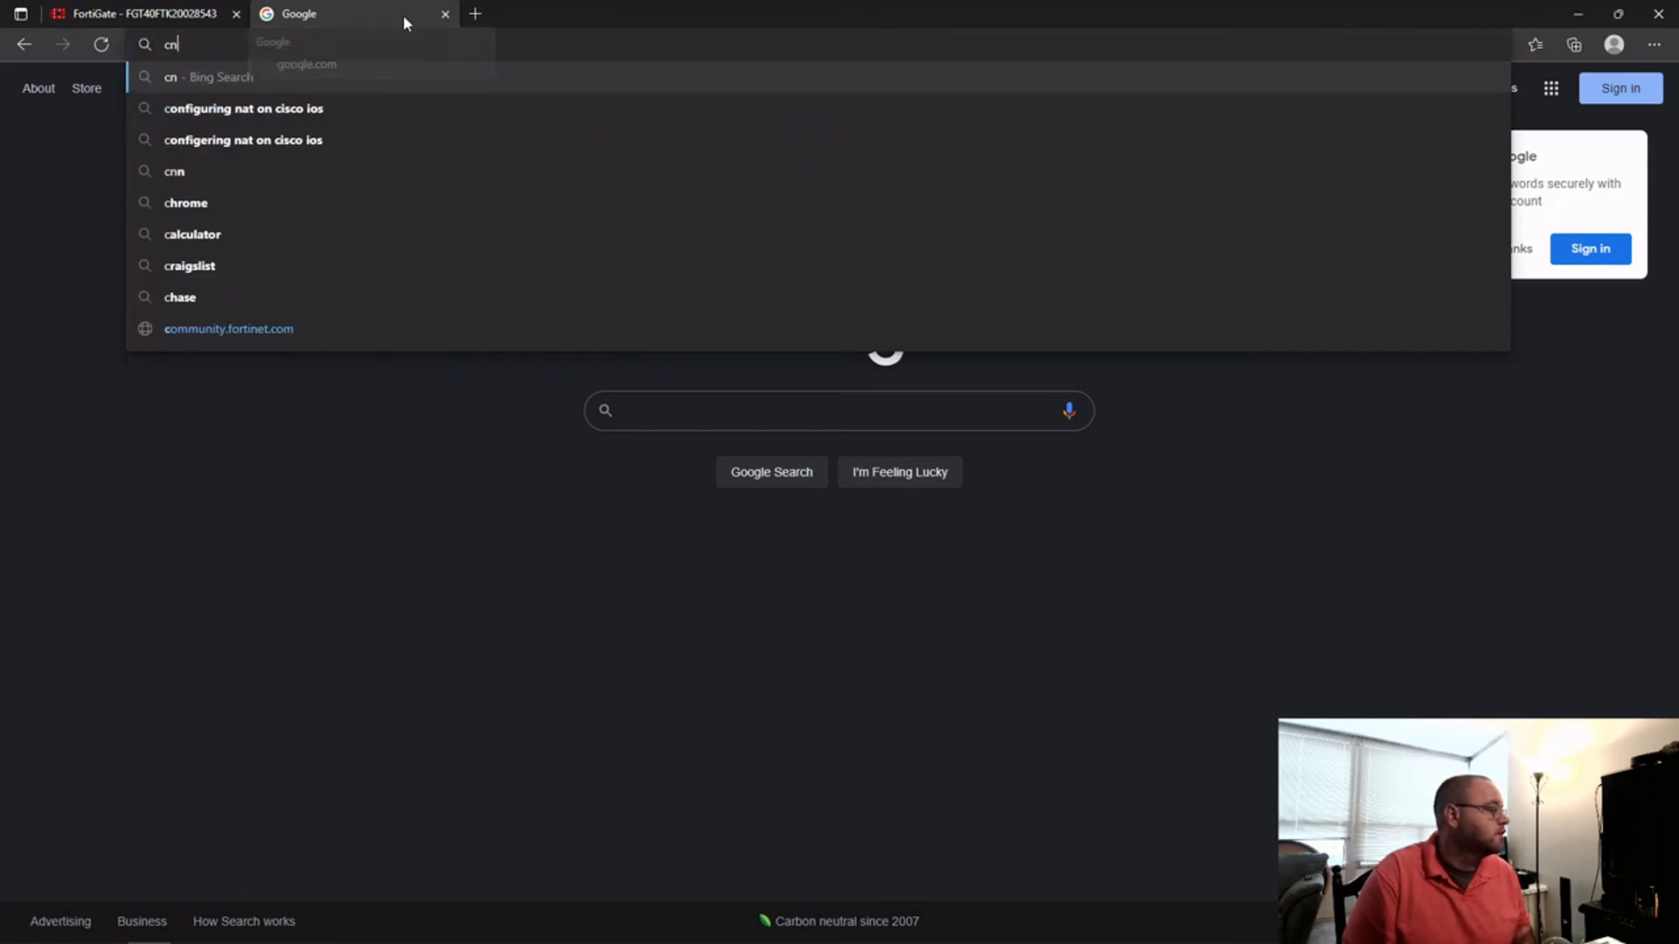
type("n.com")
key("Return")
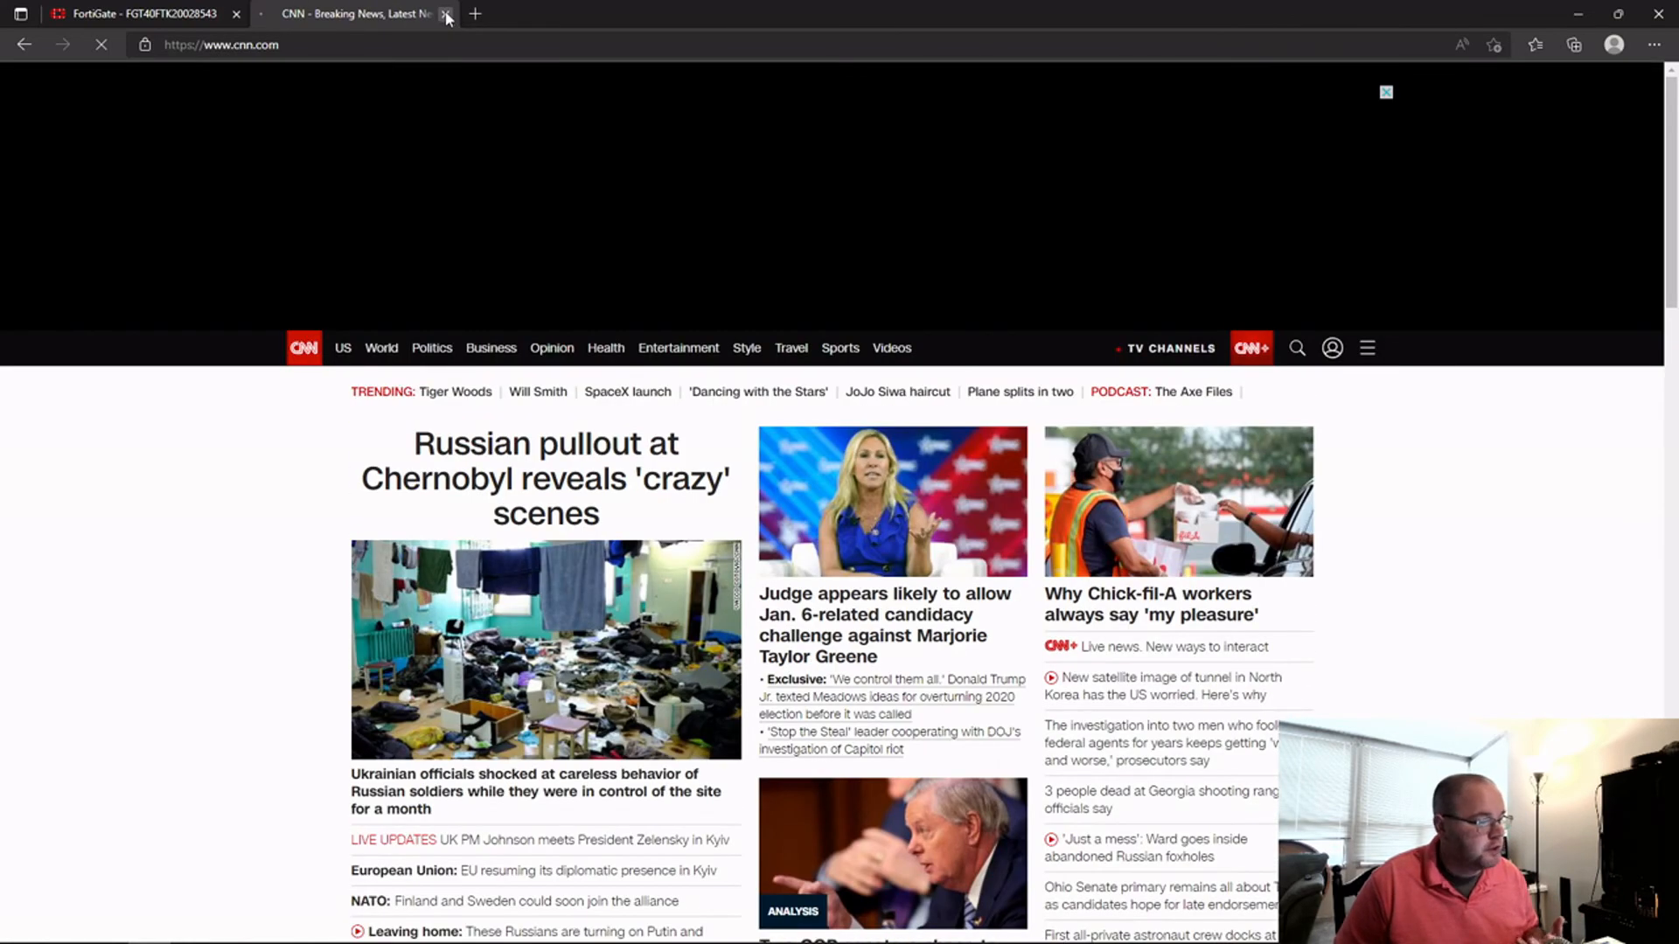
left_click(447, 15)
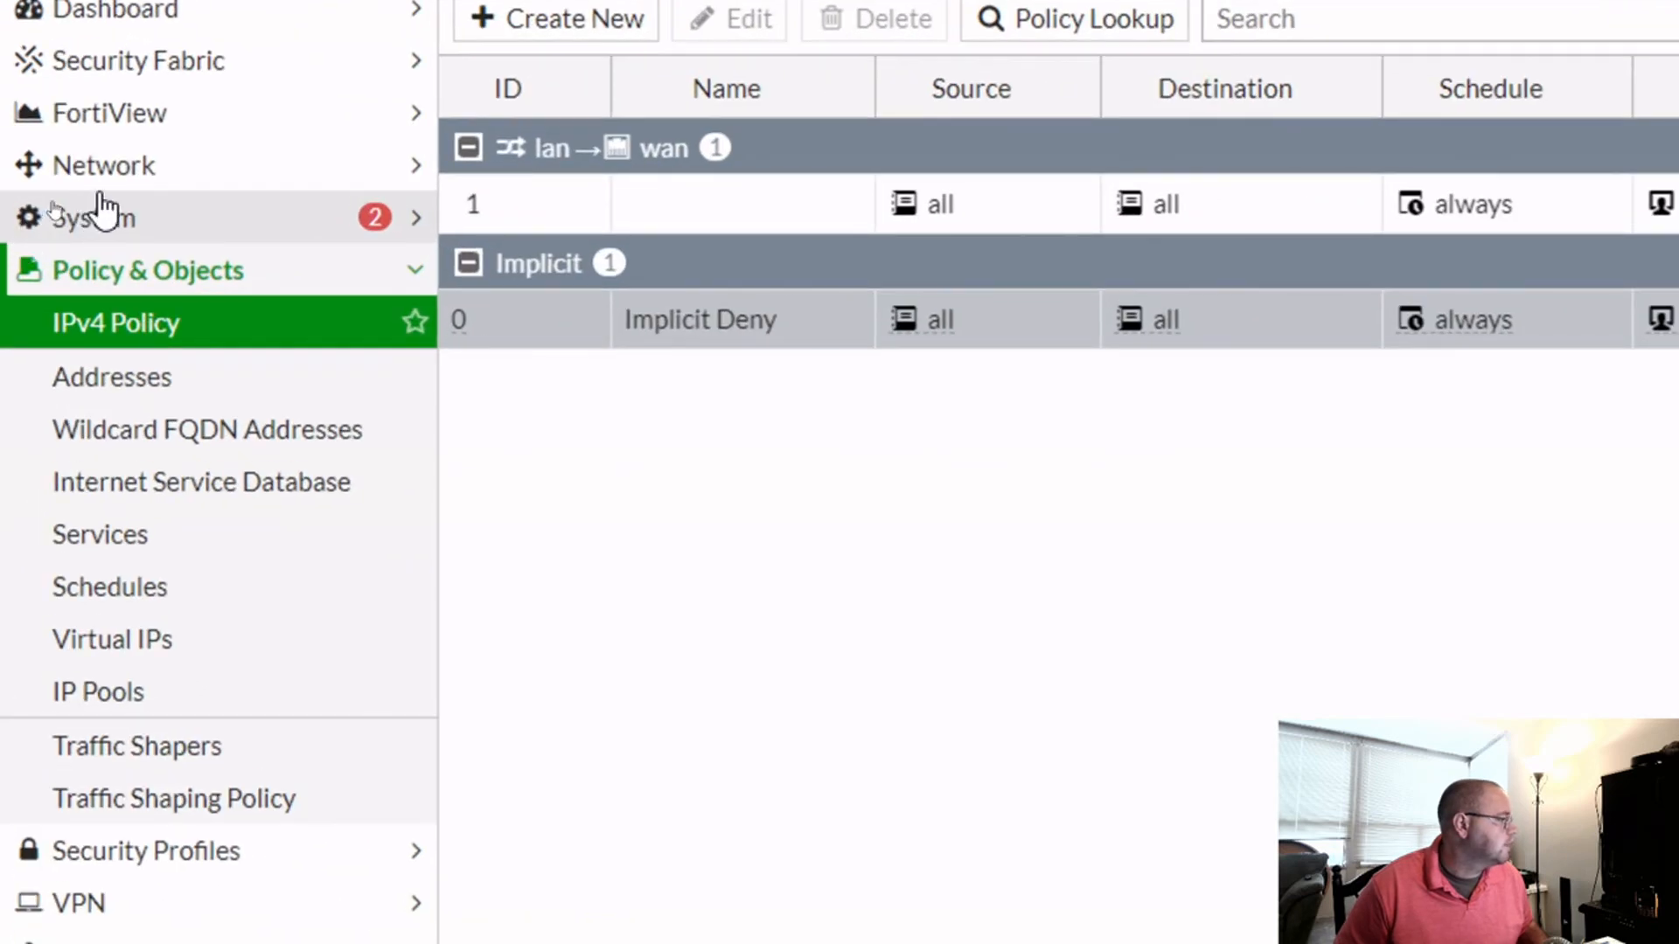
- Open the network DNS settings and apply them with the FortiGuard servers selected
left_click(55, 193)
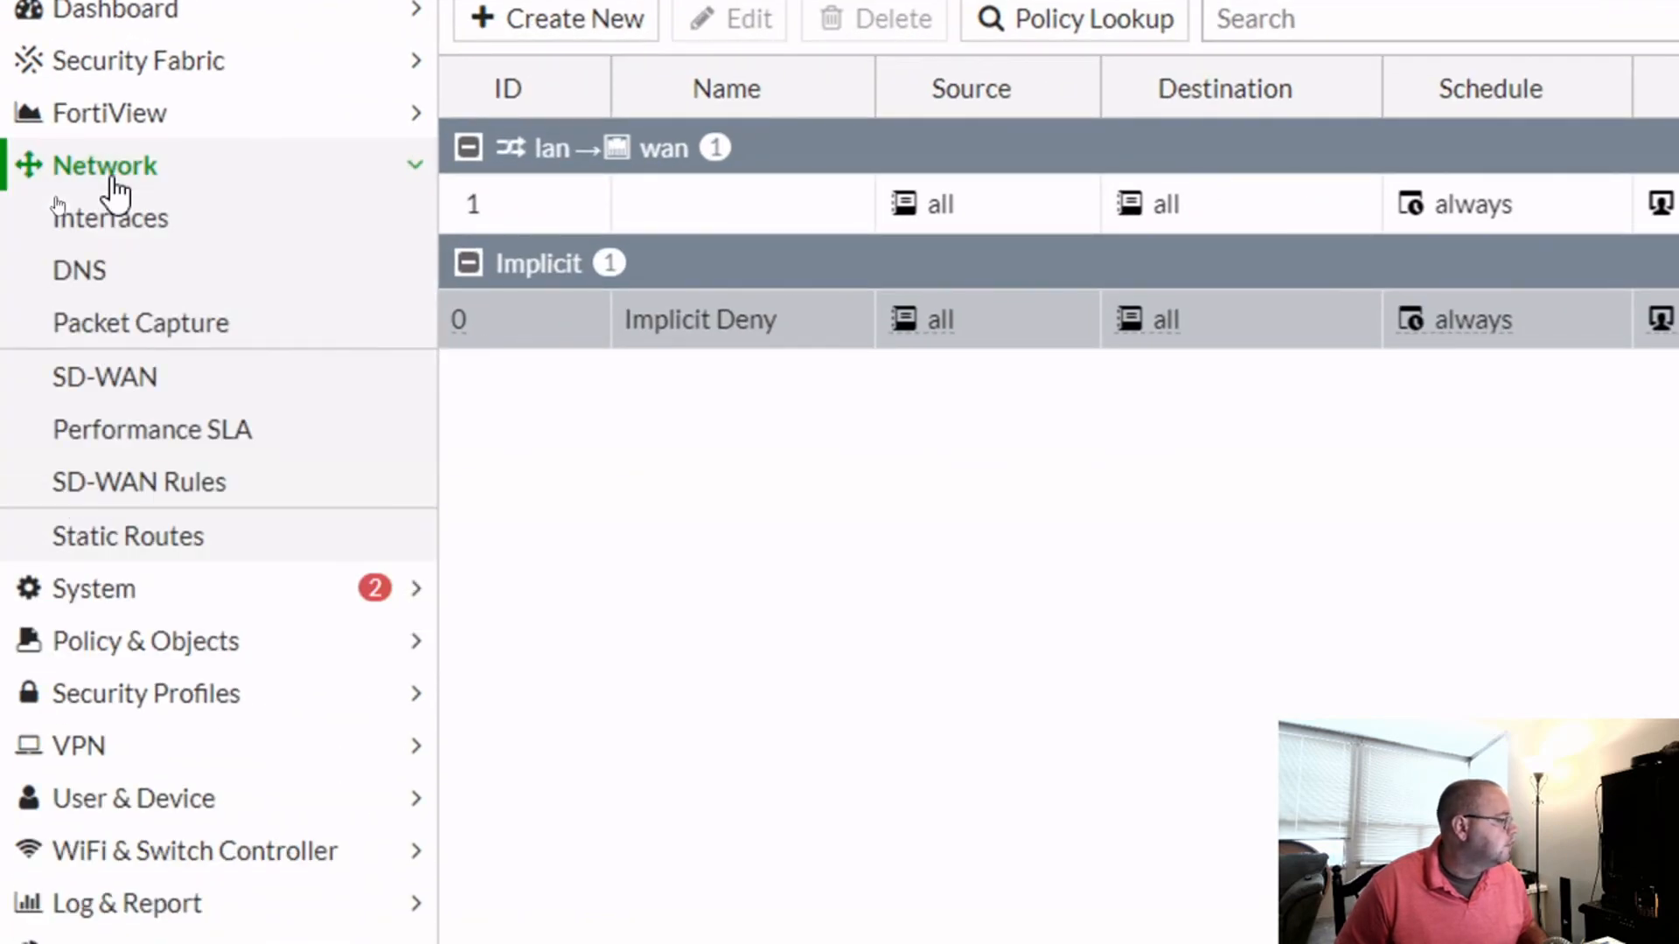
left_click(107, 279)
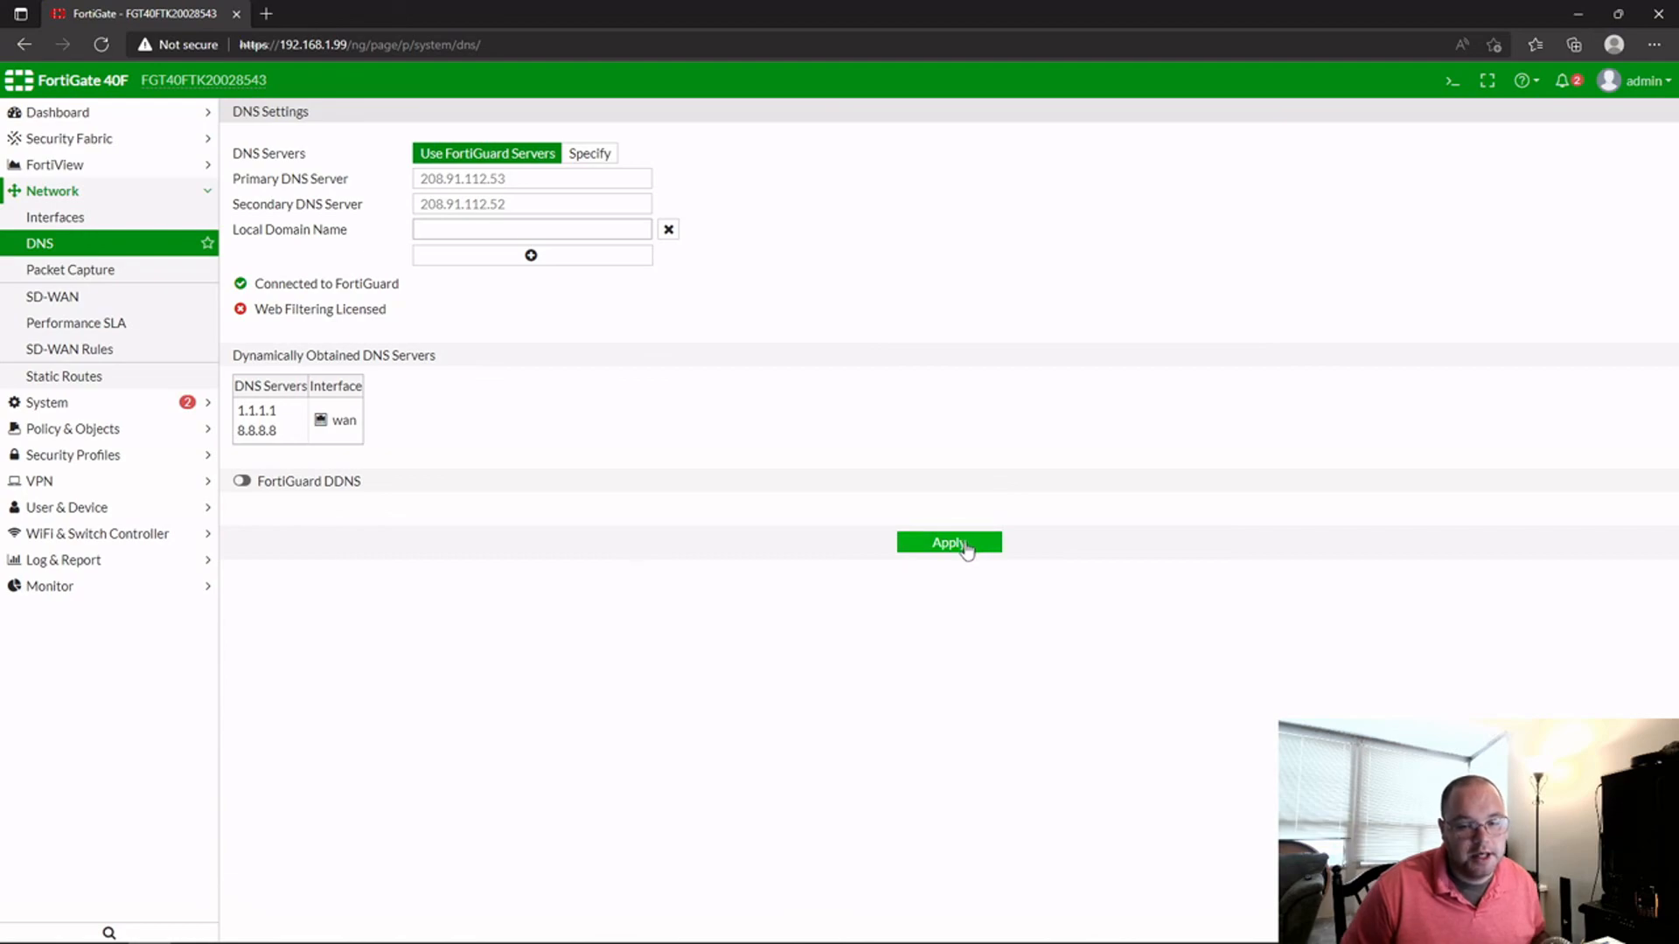
left_click(967, 546)
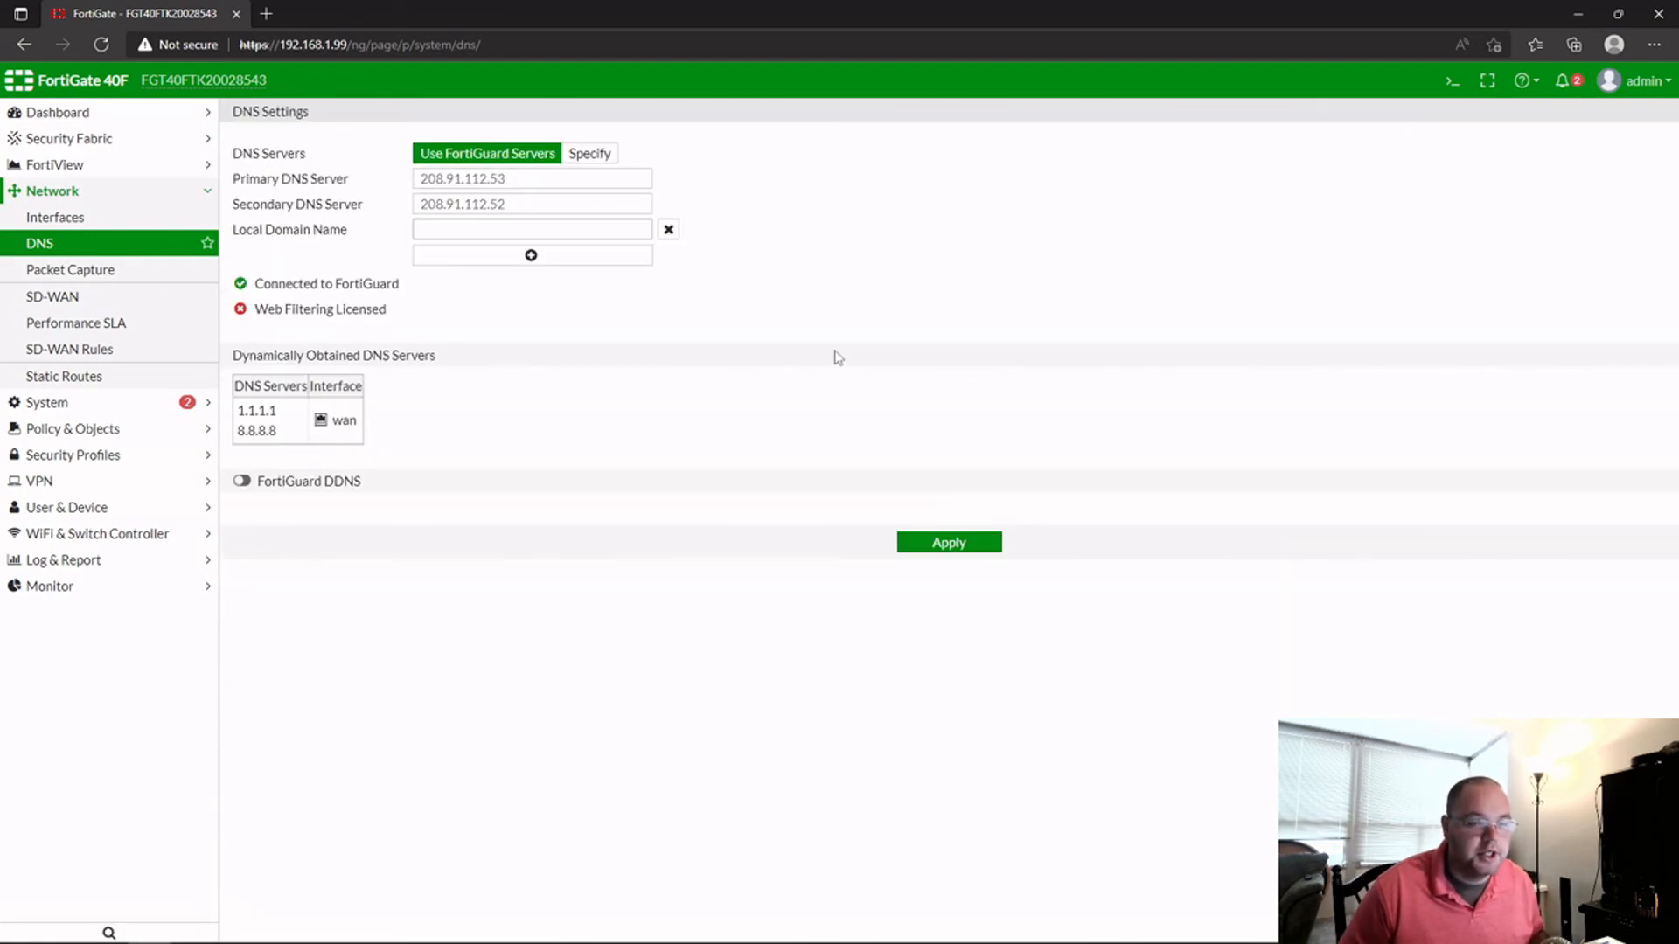